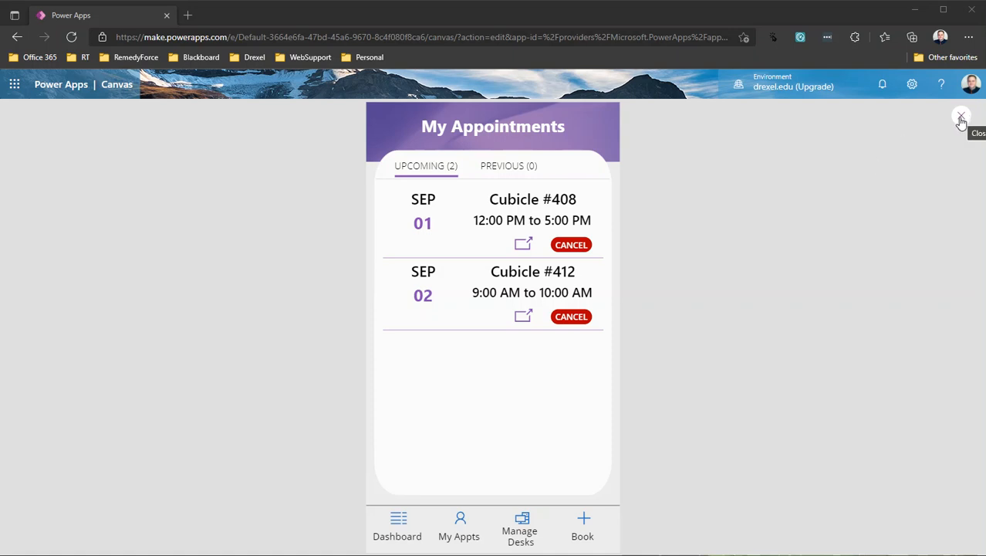
Step: Exit the app preview and select the Separator2_1 rectangle inside the gallUpcoming gallery on the MyAppts screen
left_click(961, 118)
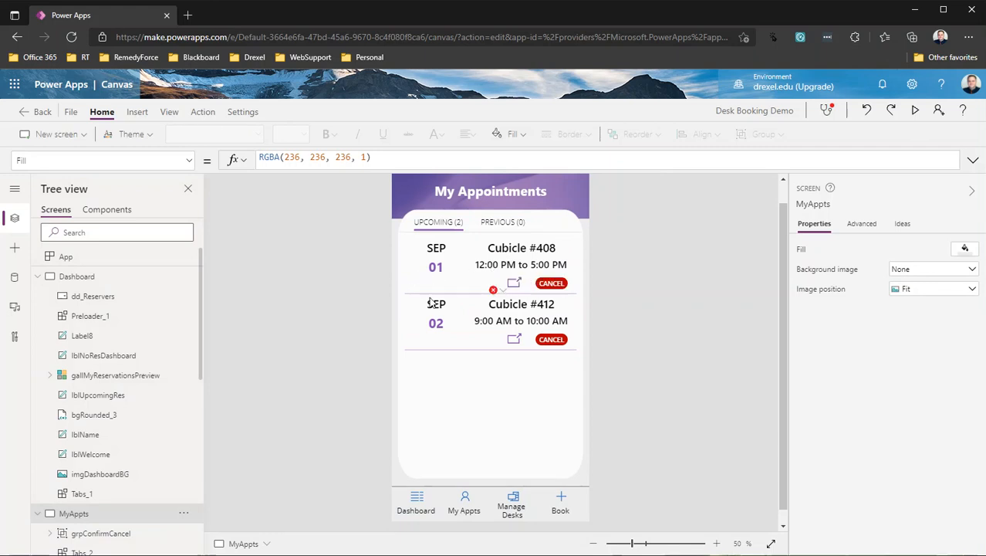
left_click(448, 285)
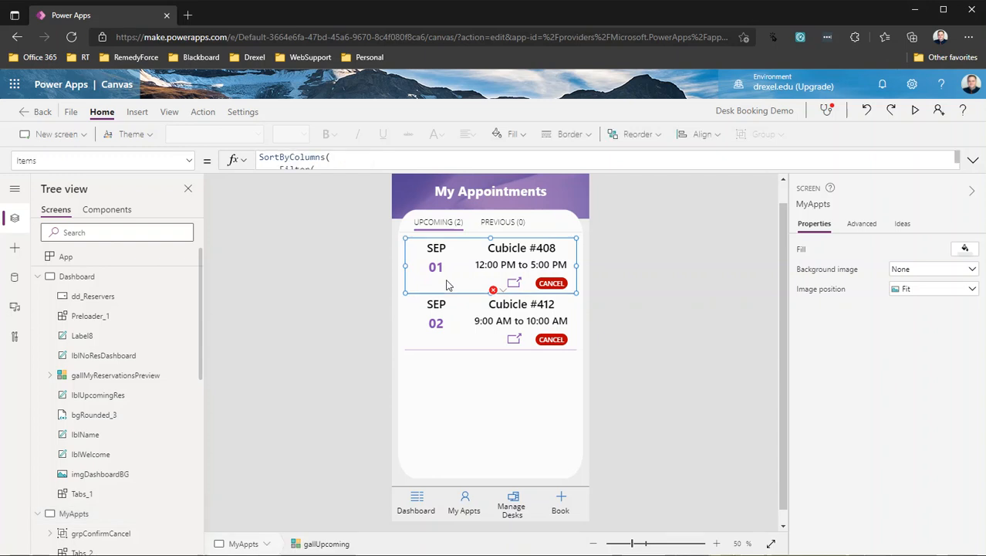
left_click(38, 277)
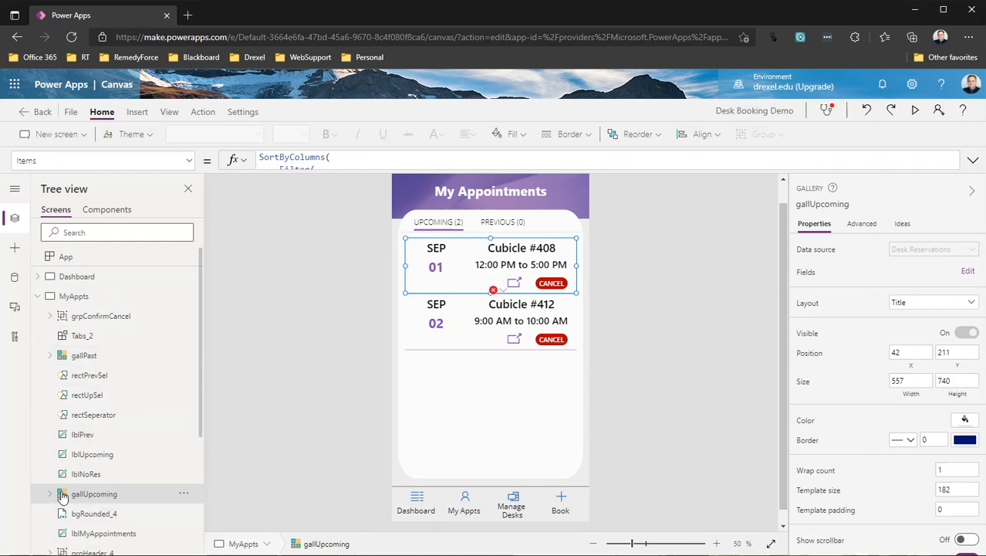
scroll(73, 494, "down", 3)
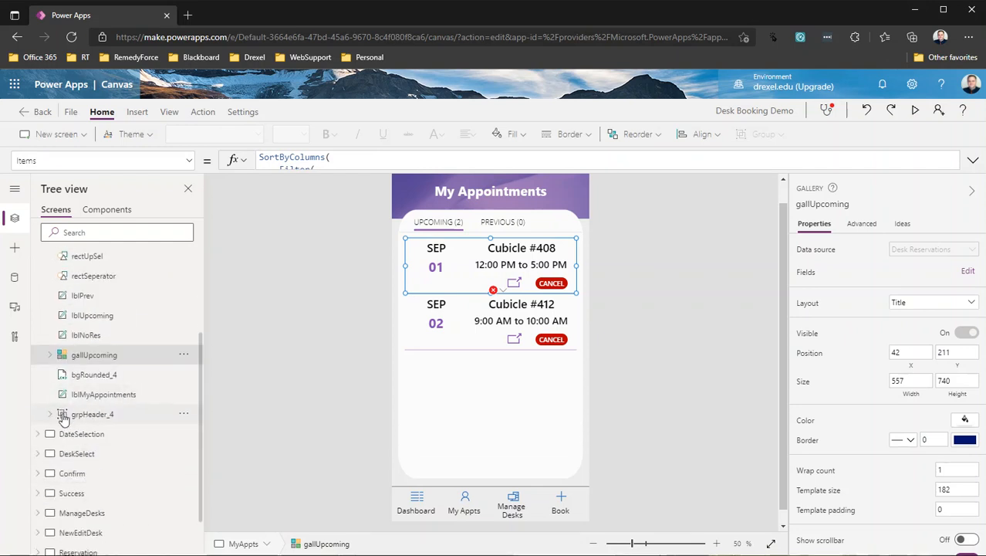
left_click(78, 377)
left_click(77, 400)
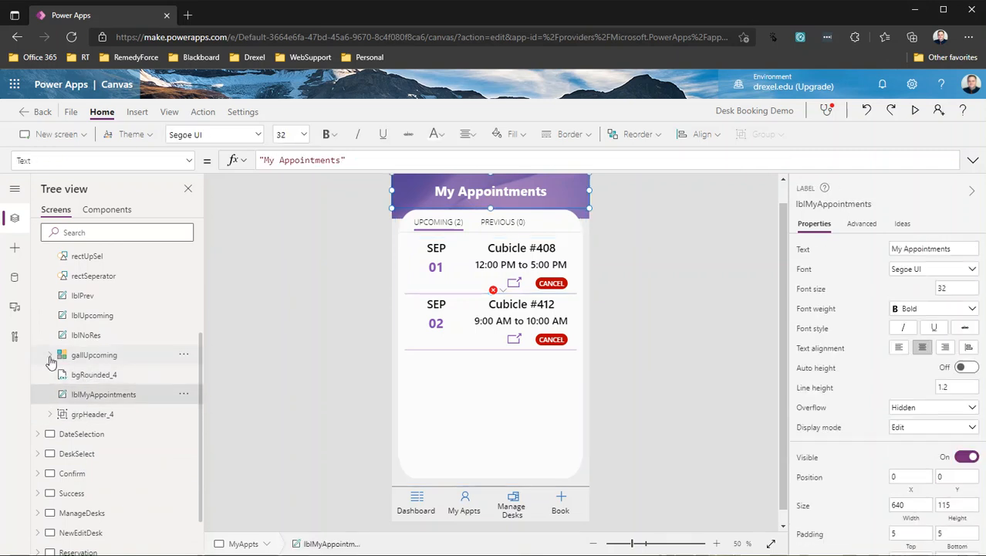
left_click(50, 355)
scroll(102, 438, "down", 2)
left_click(104, 440)
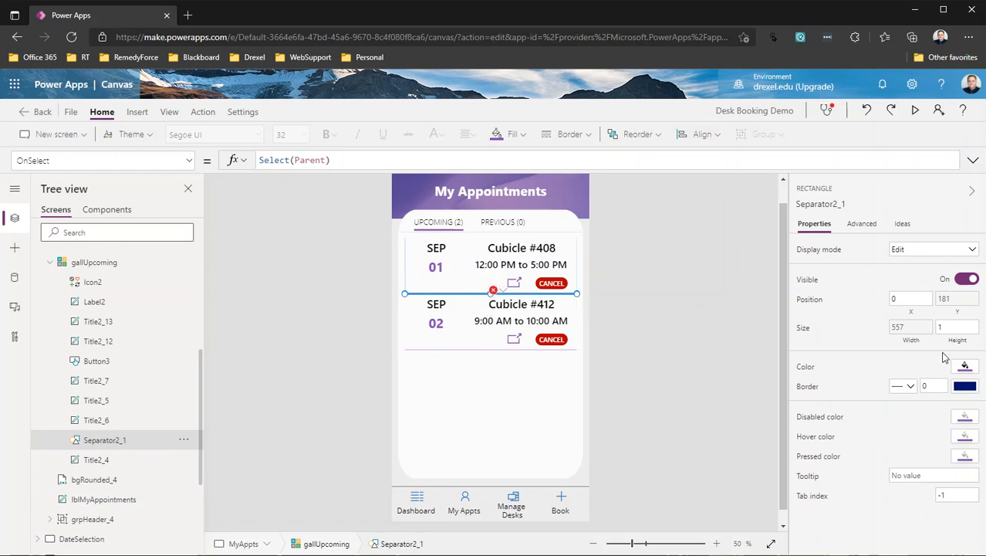
Step: Set the height of the gallery's separator rectangle to 50
left_click(956, 326)
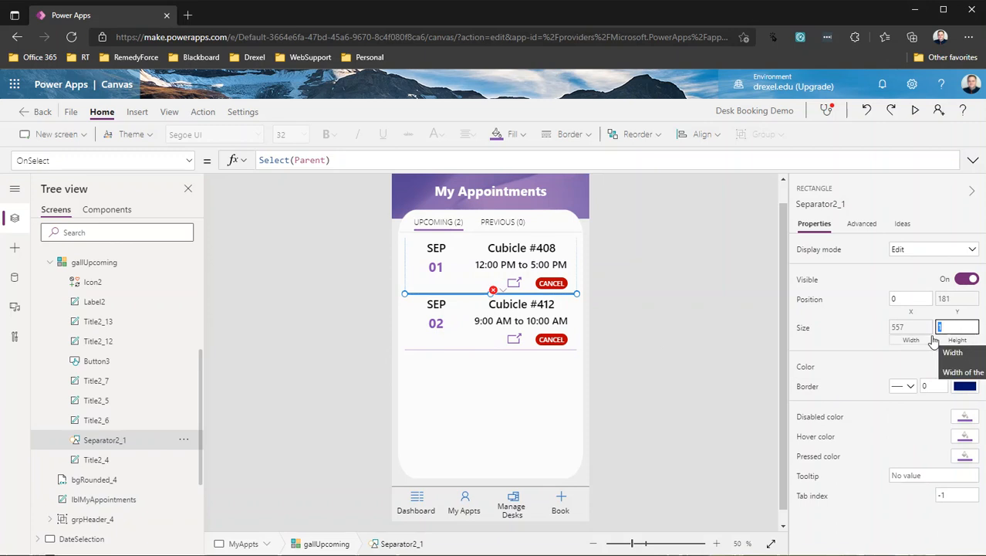
type("5")
key("Tab")
left_click(968, 330)
type("0")
key("Tab")
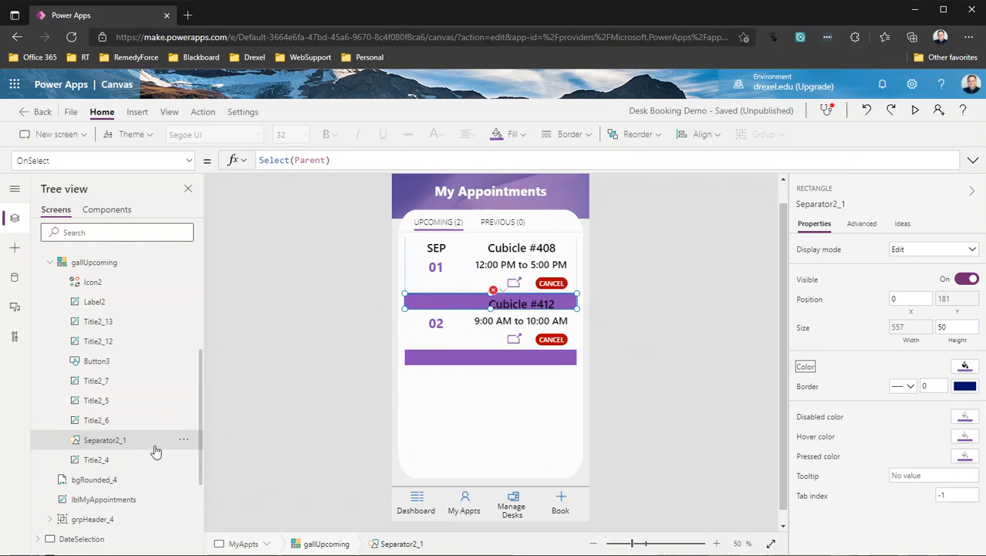
Step: Delete the separator rectangle from the gallUpcoming gallery
right_click(99, 440)
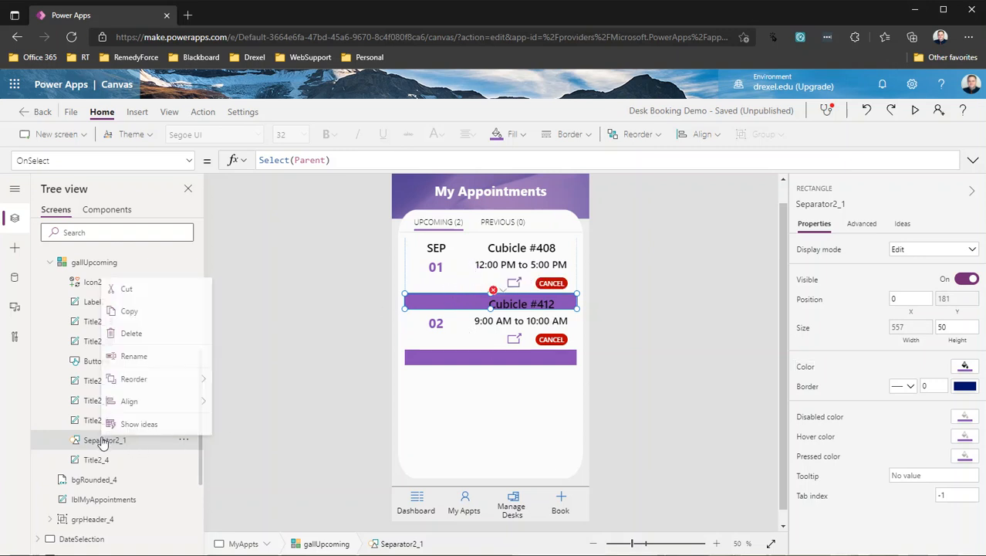
left_click(122, 334)
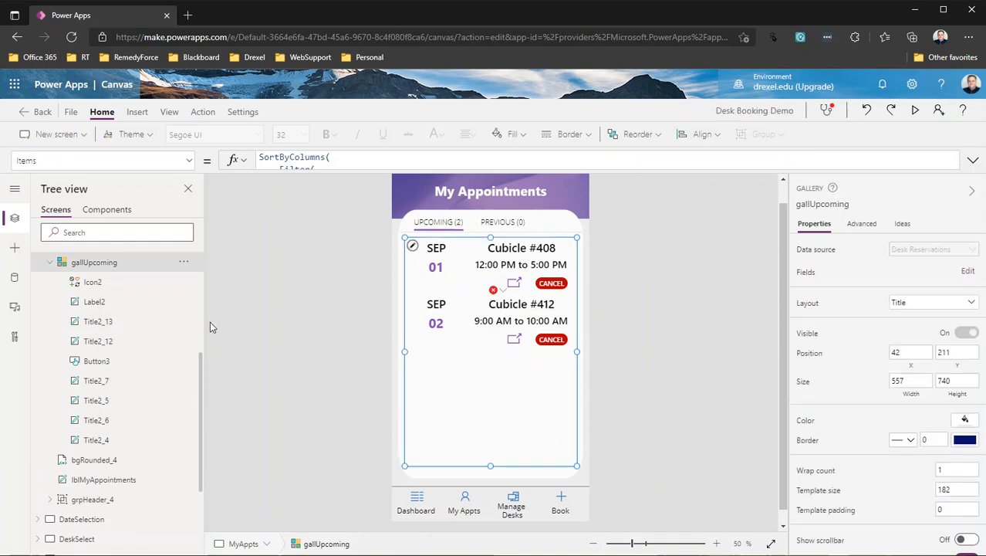
left_click(147, 114)
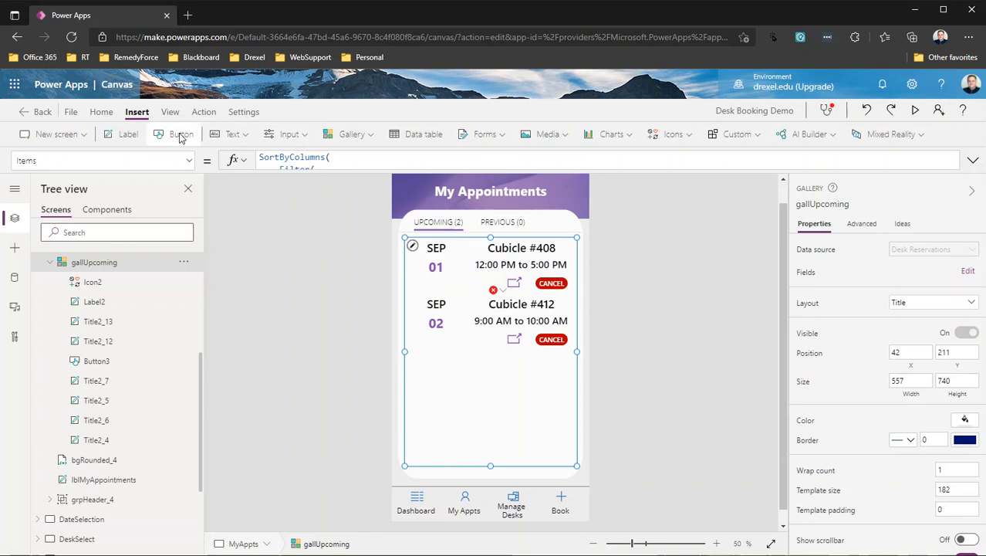
left_click(181, 135)
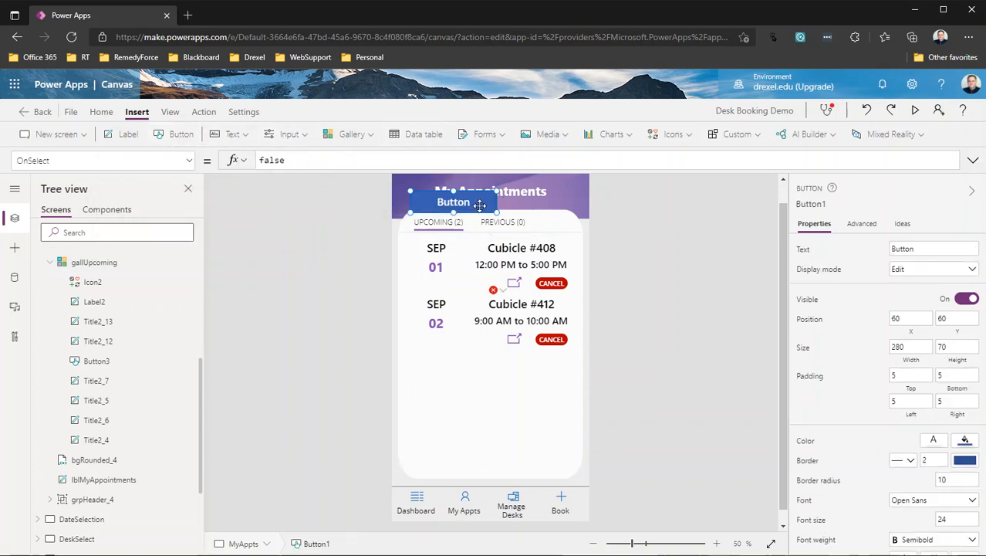
key("Delete")
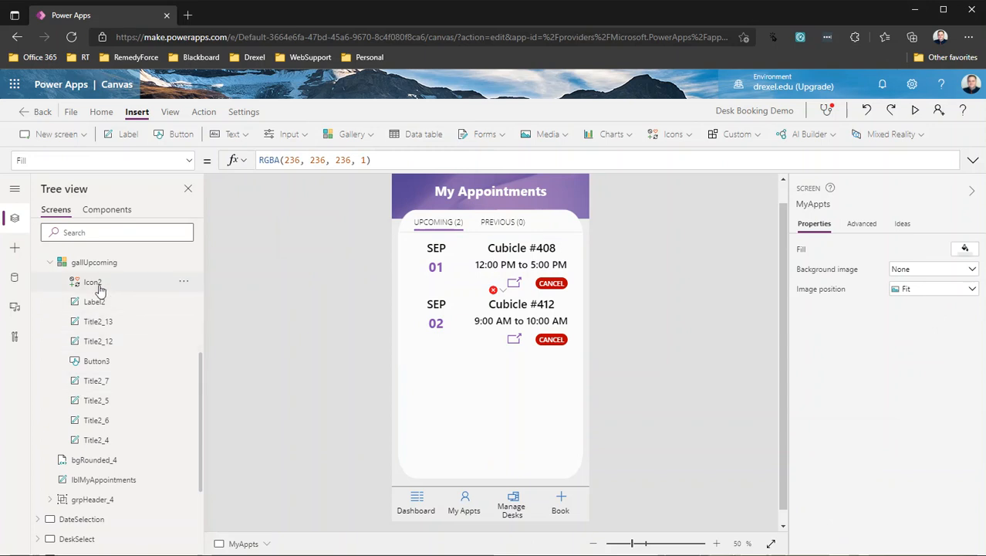
Step: Insert a button inside the gallUpcoming gallery template and clear its text
left_click(101, 282)
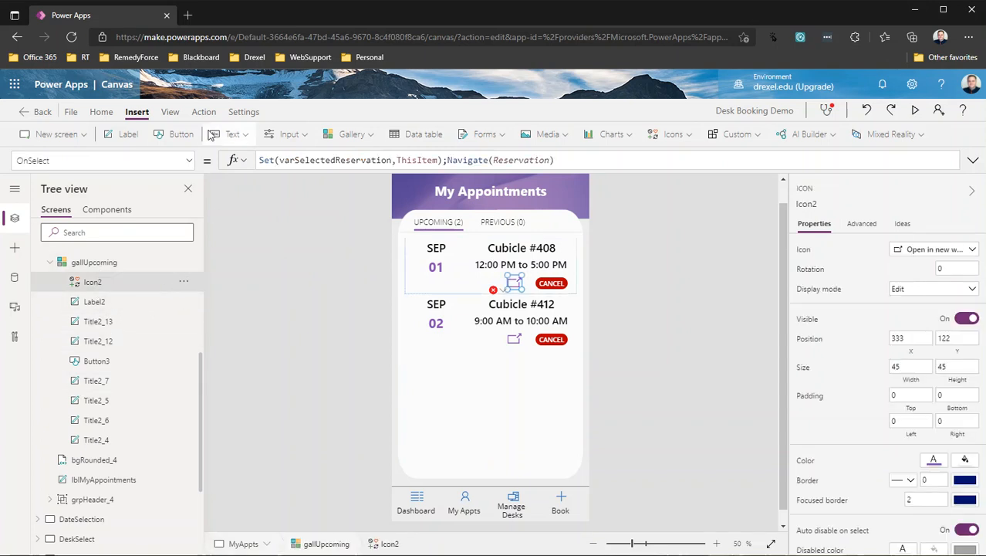
left_click(180, 134)
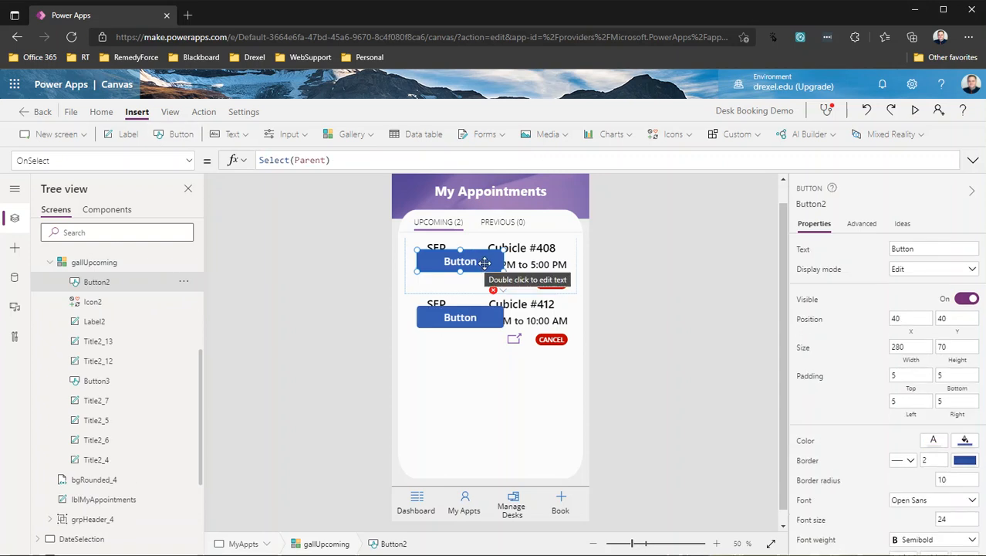
double_click(896, 251)
key("BackSpace")
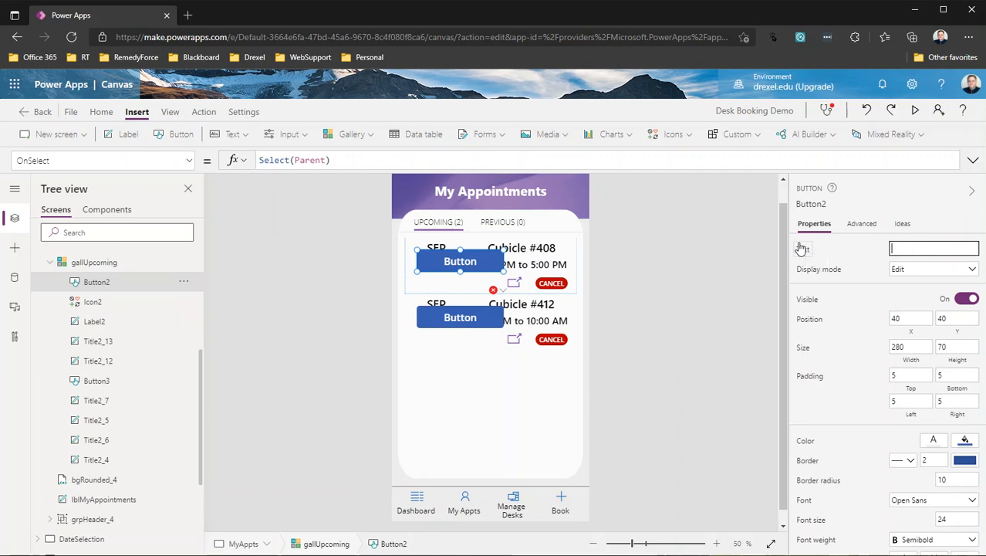
key("Tab")
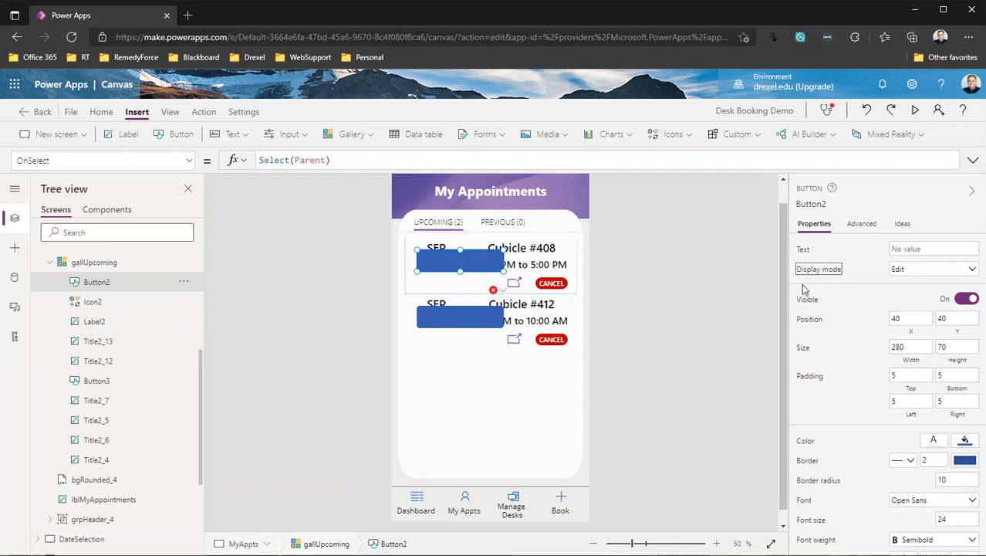
Step: Set the gallery button's position to X 0 and Y 0
left_click(898, 320)
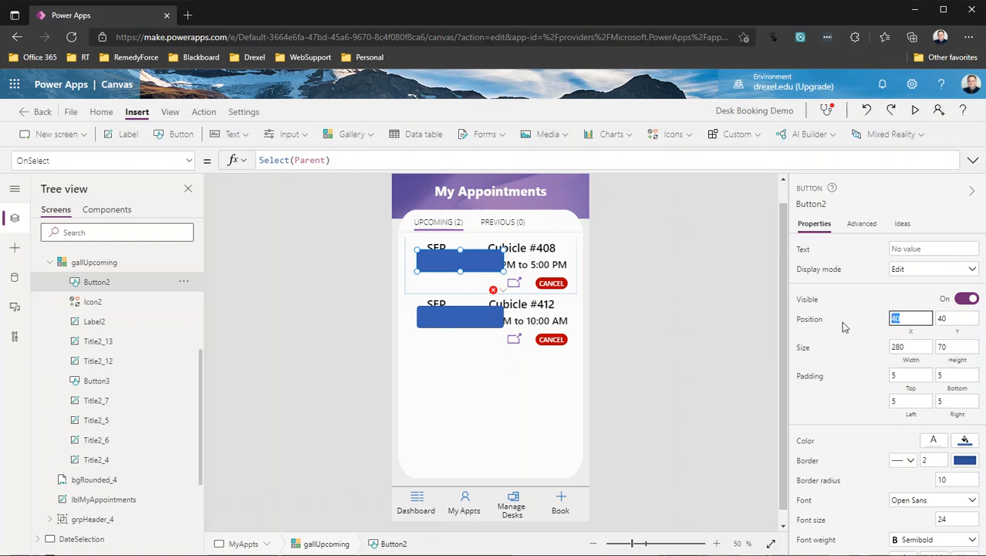
type("0")
key("Tab")
type("0")
key("Tab")
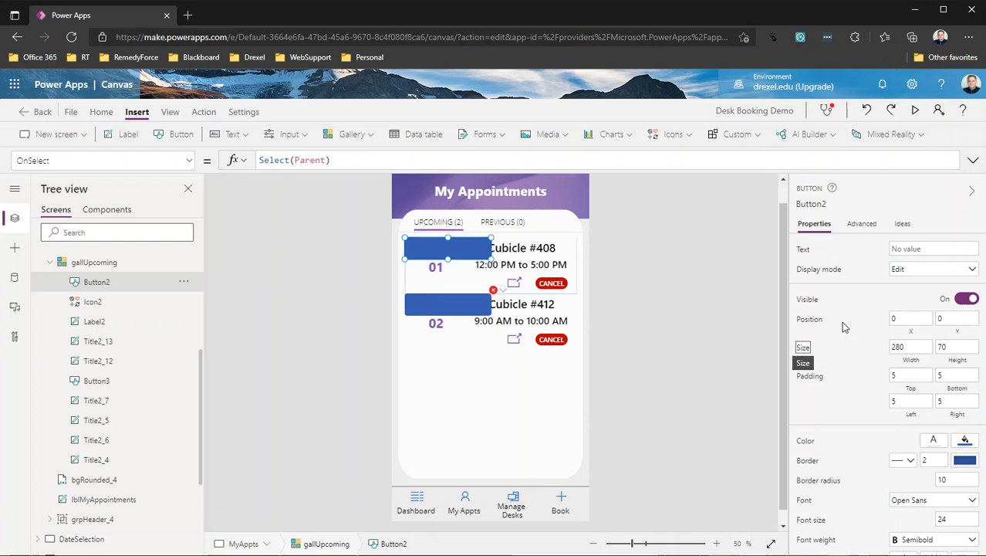
Step: Set the gallery button's position to X 10 and Y 10
left_click(893, 319)
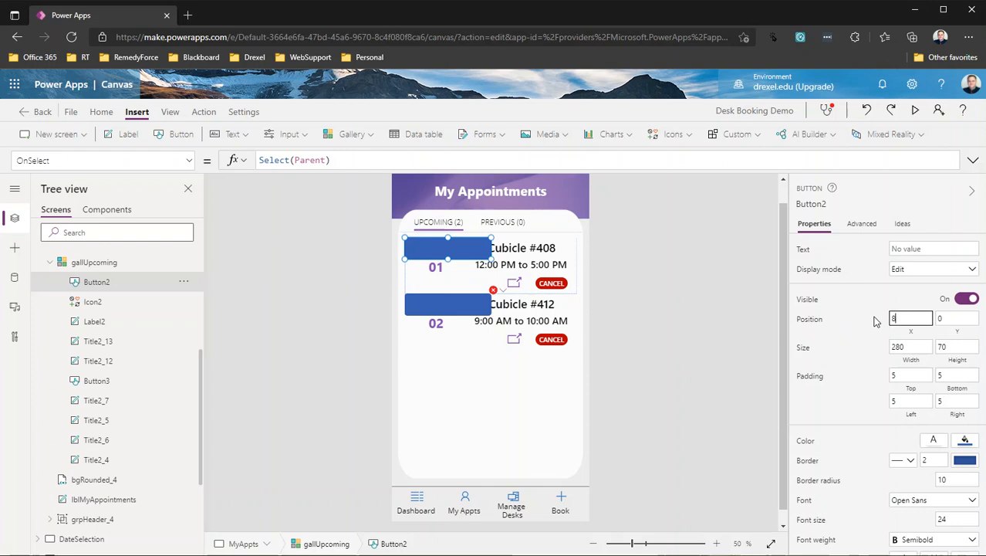
type("10")
key("Tab")
key("Tab")
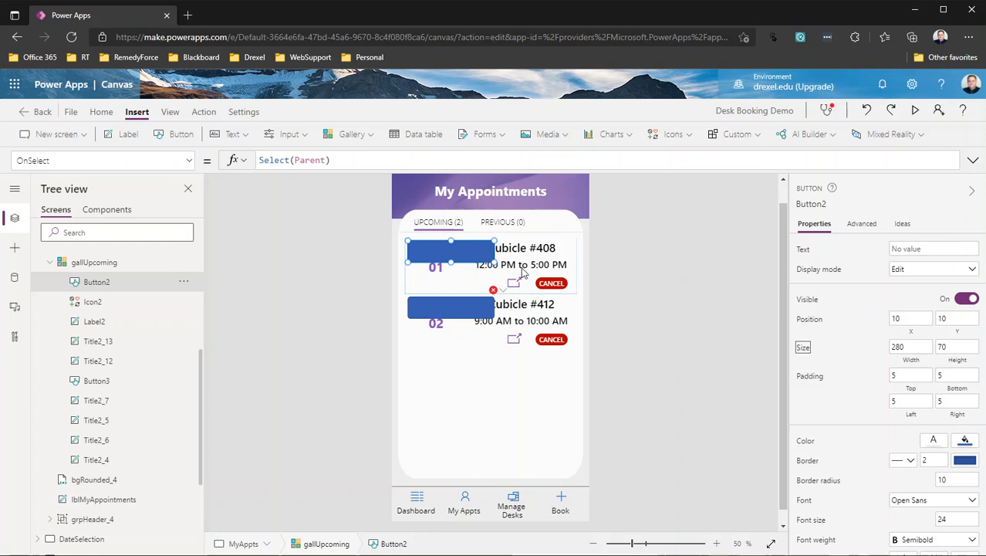
Step: Set the gallery button's Width property to the formula Parent.Width - 20
left_click(906, 348)
left_click_drag(307, 160, 219, 162)
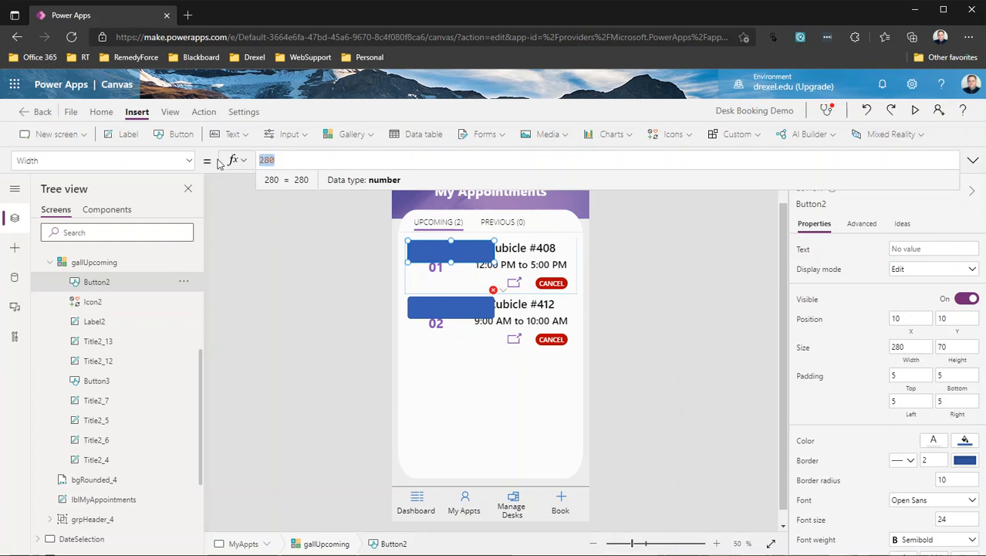
type("parent")
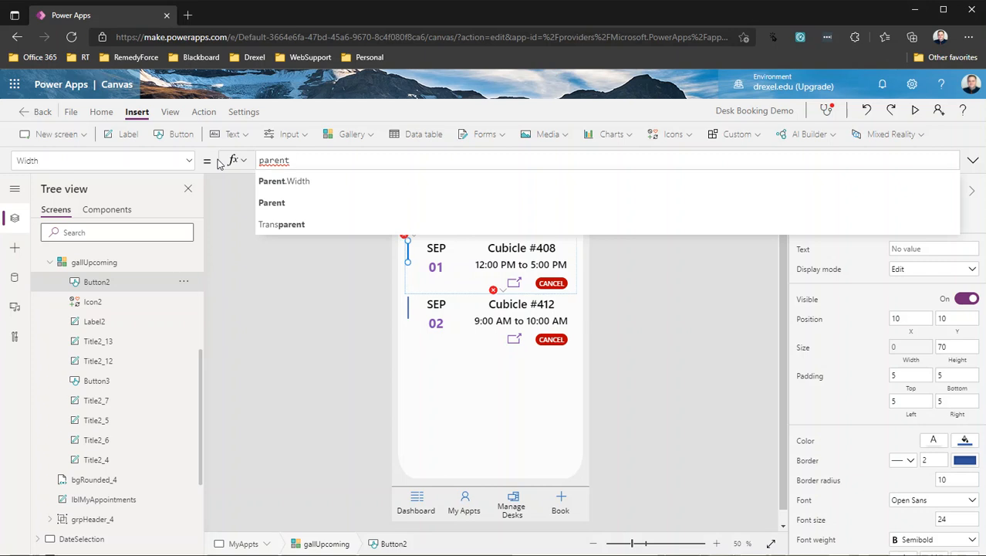
type(".")
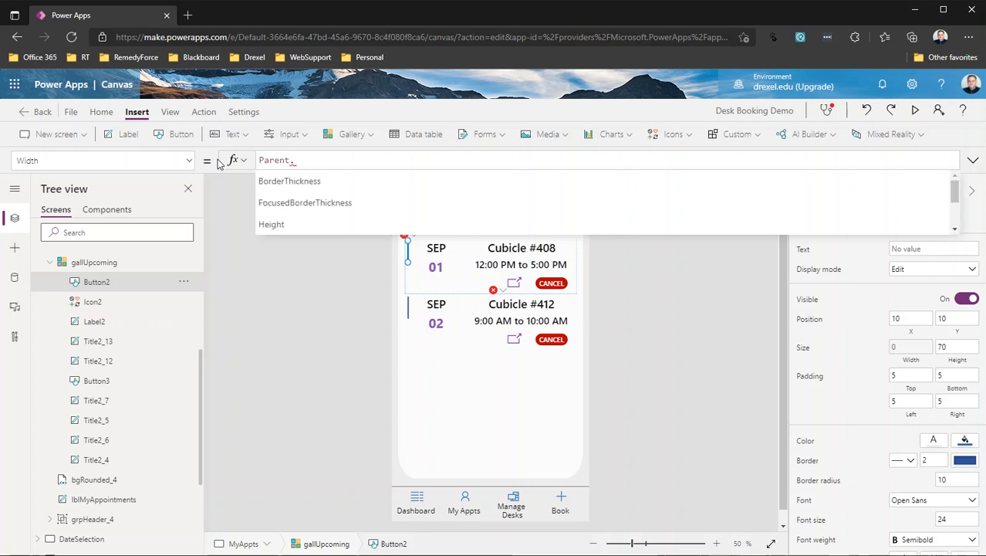
type("wdi")
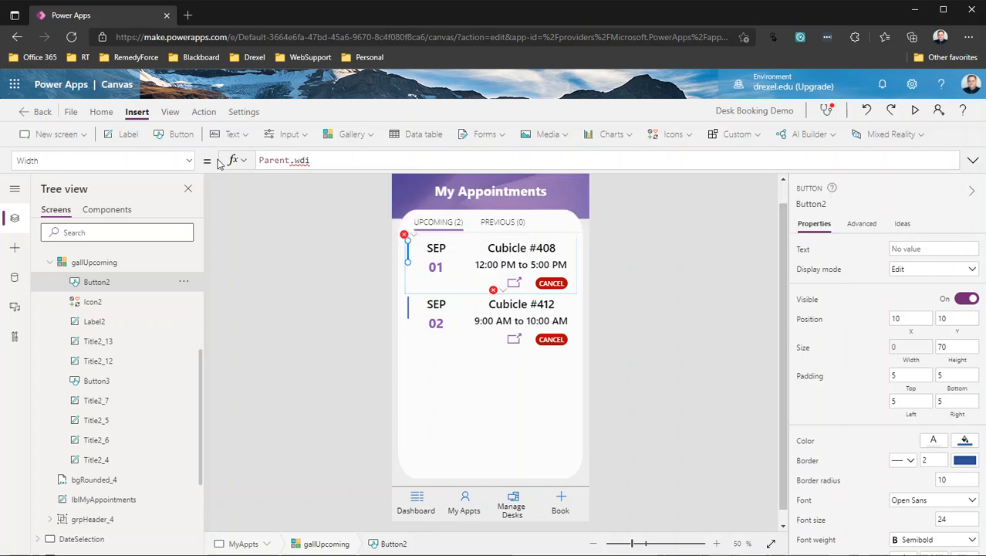
key("BackSpace")
key("BackSpace")
type("idth")
key("Tab")
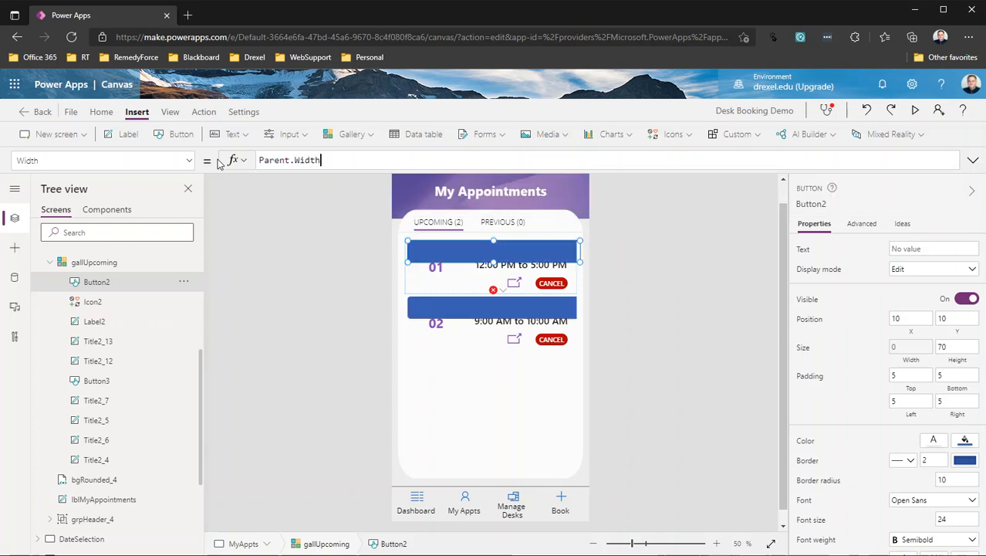
type("- ")
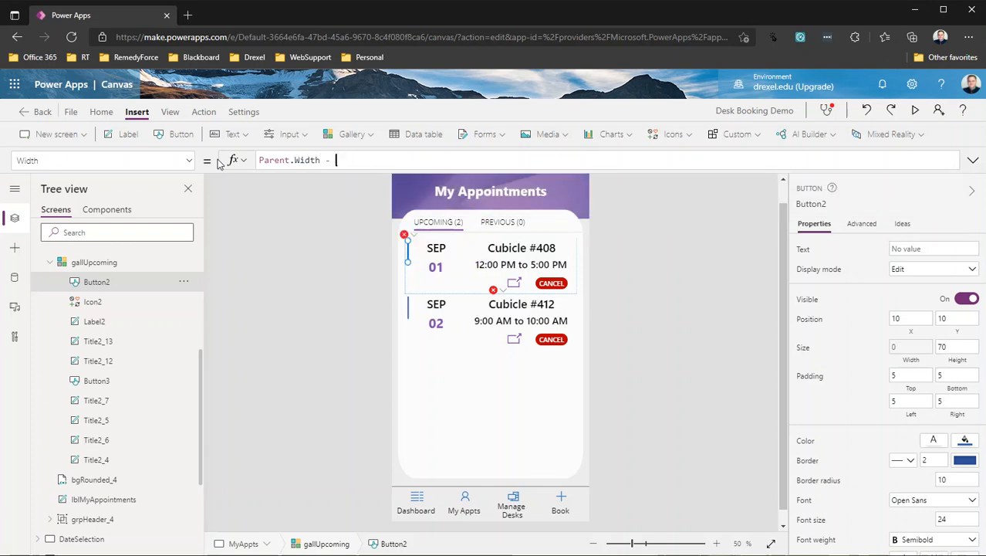
type("29")
type("0")
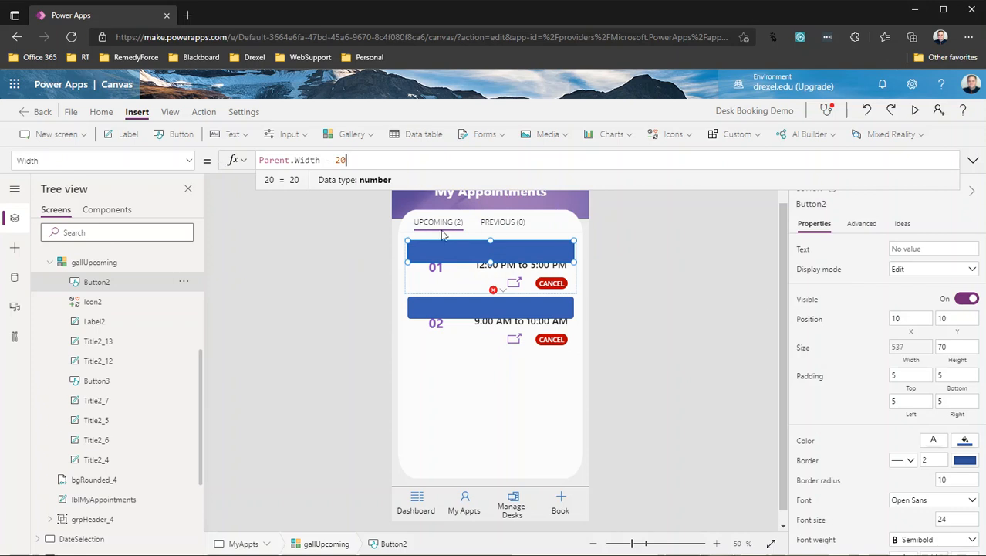
Step: Try to define the gallery button's Height property with a formula based on Parent
left_click(955, 352)
left_click_drag(286, 161, 216, 164)
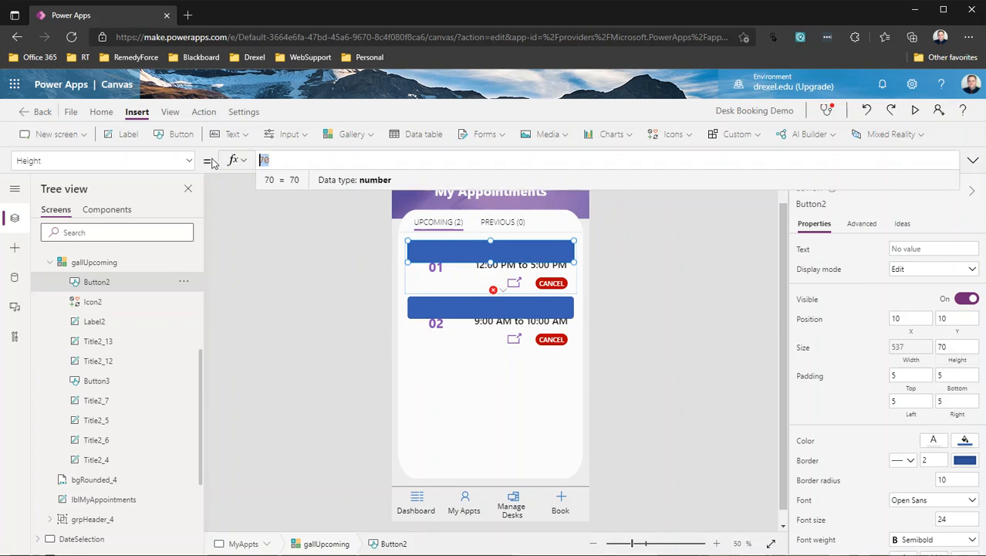
type("parent.")
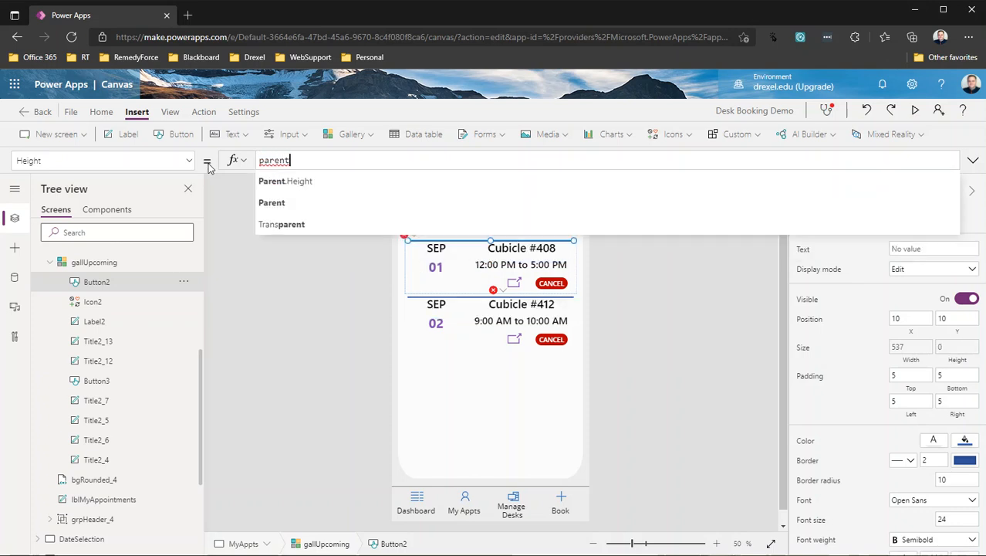
key("BackSpace")
key("BackSpace")
key("BackSpace")
key("BackSpace")
key("BackSpace")
key("BackSpace")
key("BackSpace")
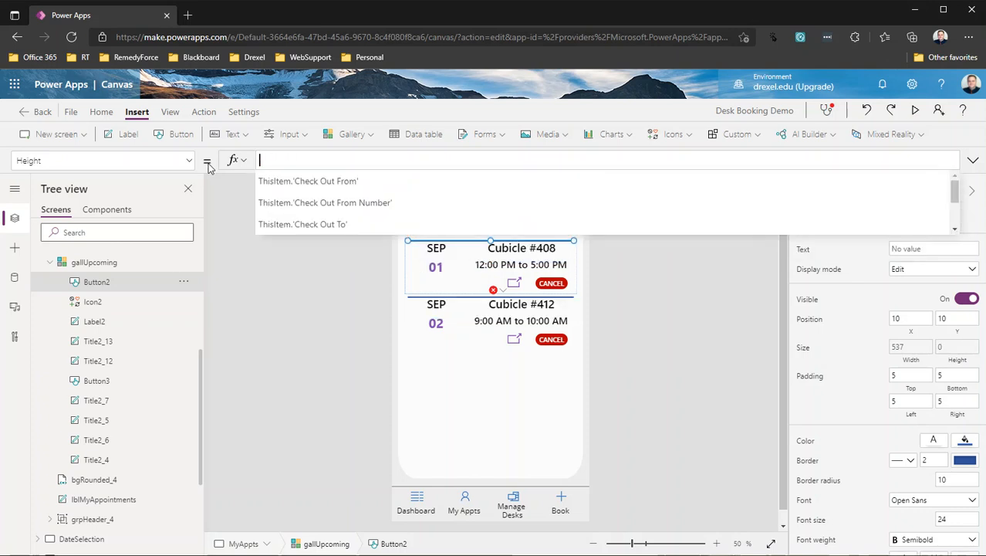
type("te")
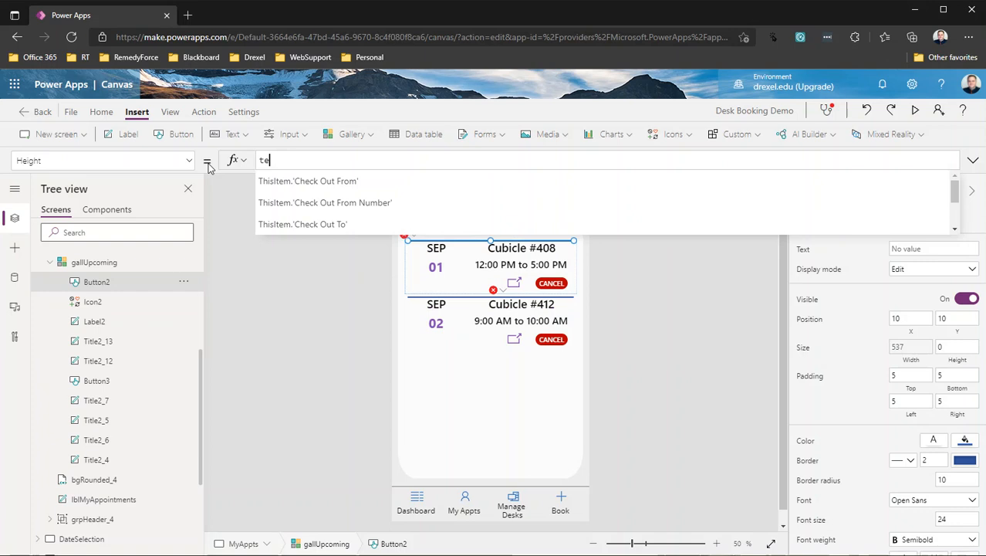
type("mpl")
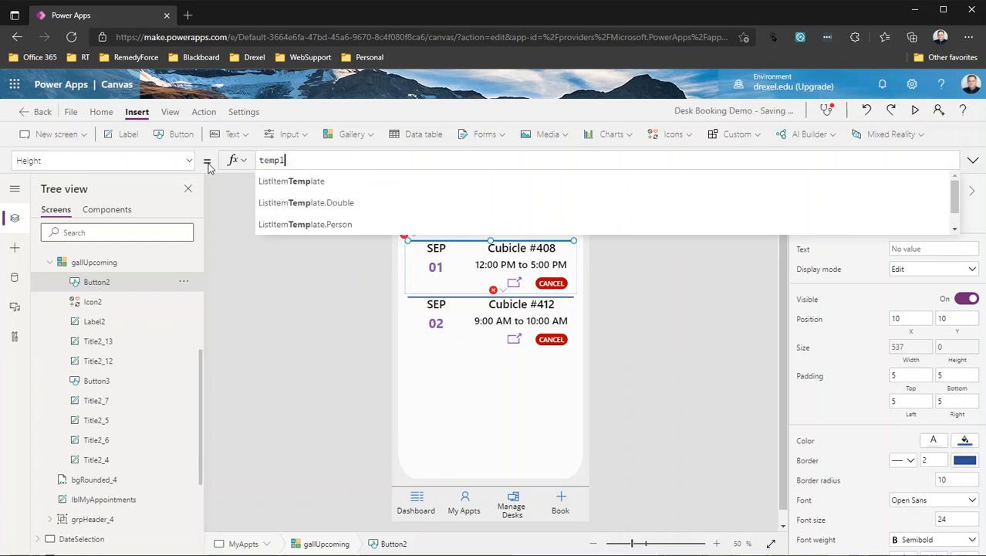
type("ate")
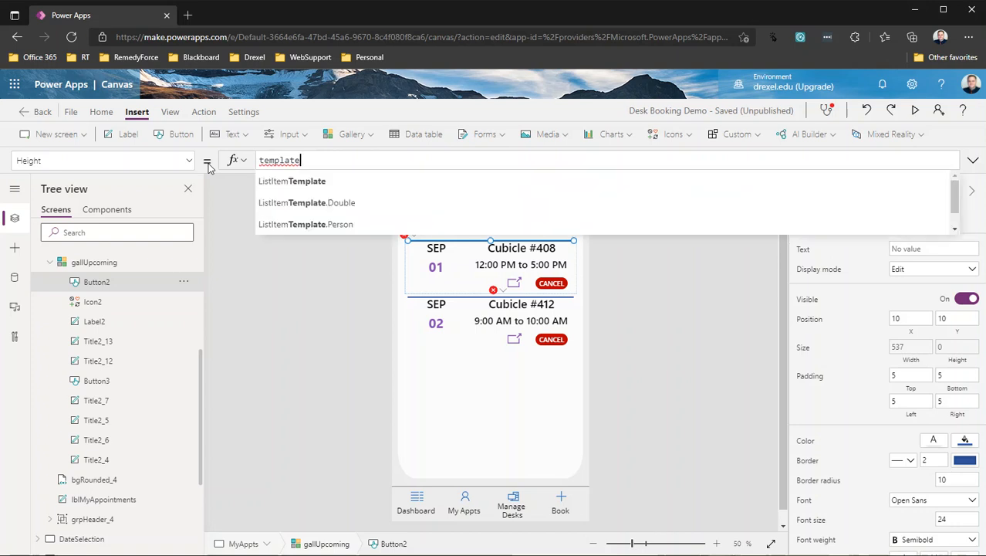
type(".H")
key("BackSpace")
key("BackSpace")
key("BackSpace")
key("BackSpace")
key("BackSpace")
key("BackSpace")
key("BackSpace")
key("BackSpace")
key("BackSpace")
key("BackSpace")
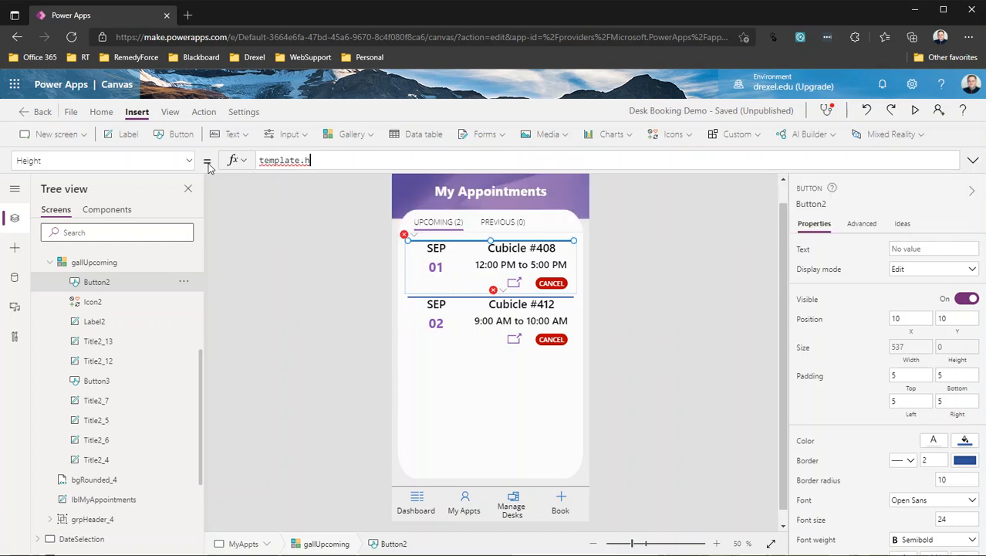
Step: Set the gallery button's Height property to the formula Parent.TemplateHeight - 20
type("Parent.")
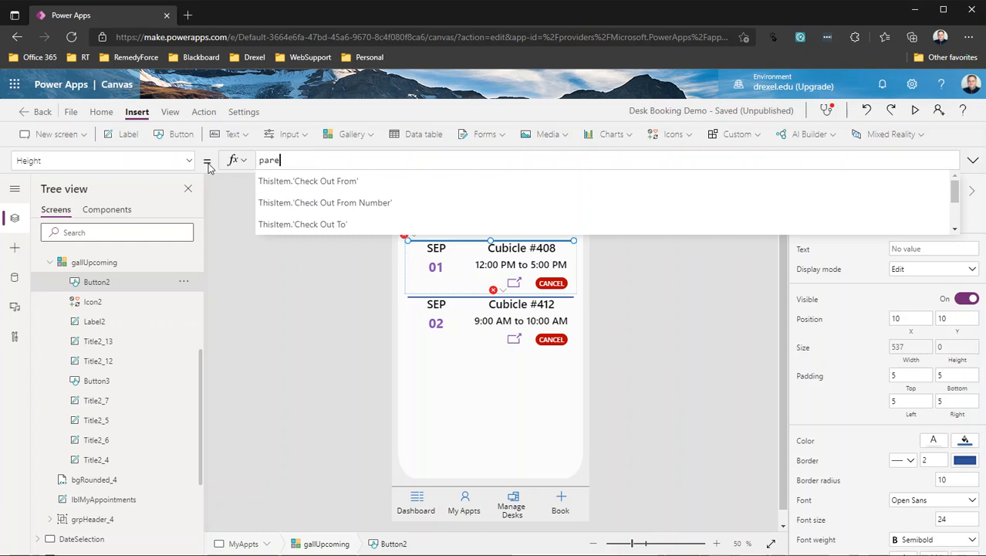
type("templ")
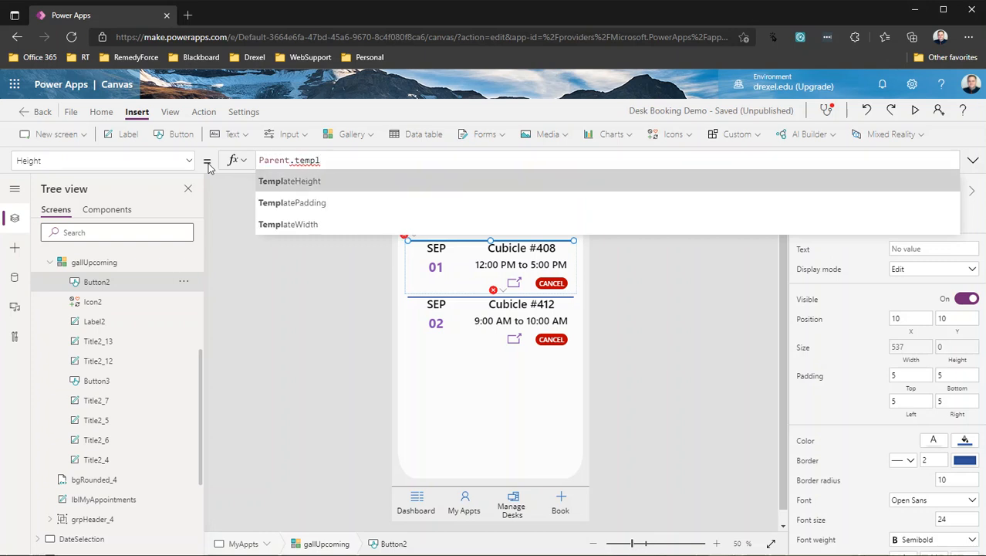
key("Tab")
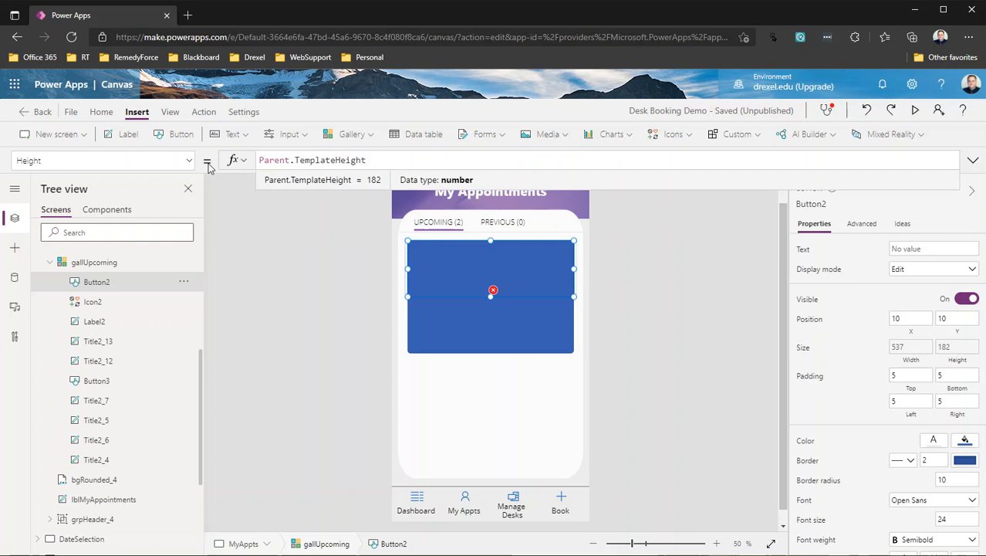
type("- 1")
key("BackSpace")
key("BackSpace")
key("BackSpace")
type("- ")
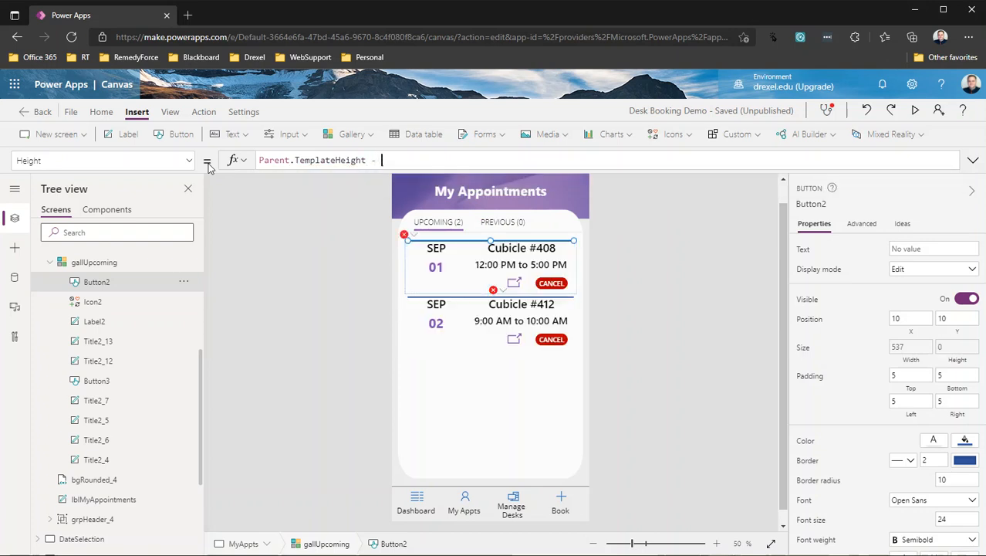
type("20")
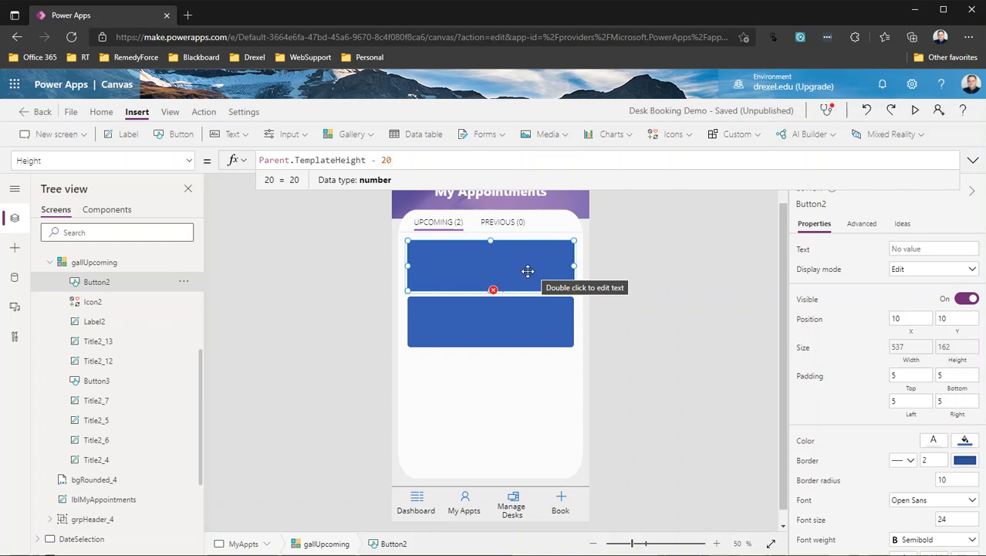
Step: Set the gallery button's fill color to transparent
left_click(965, 444)
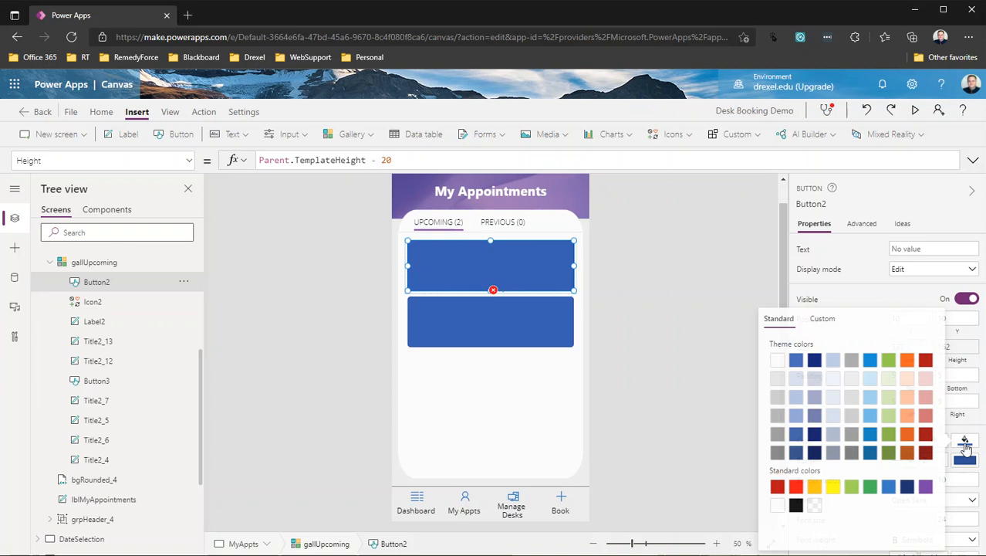
left_click(815, 508)
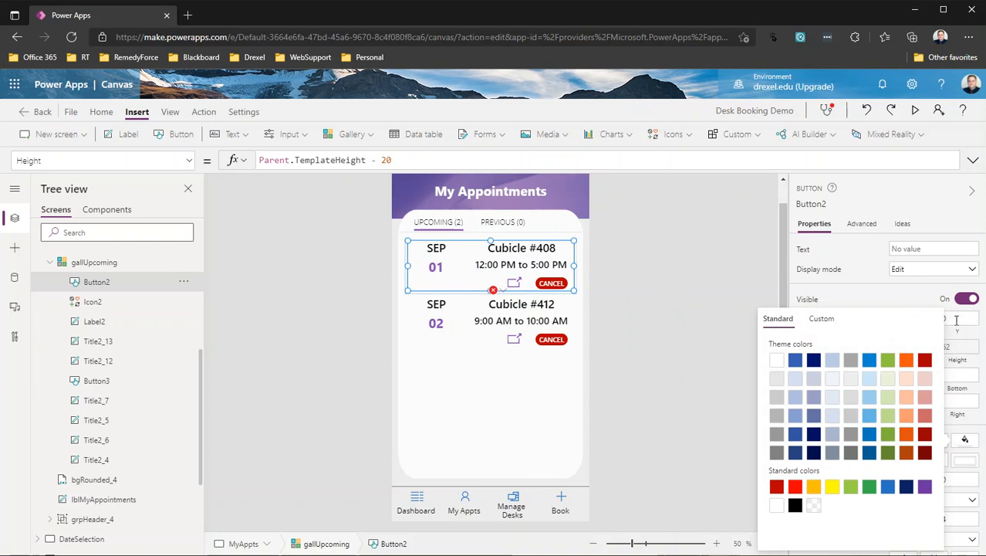
left_click(849, 296)
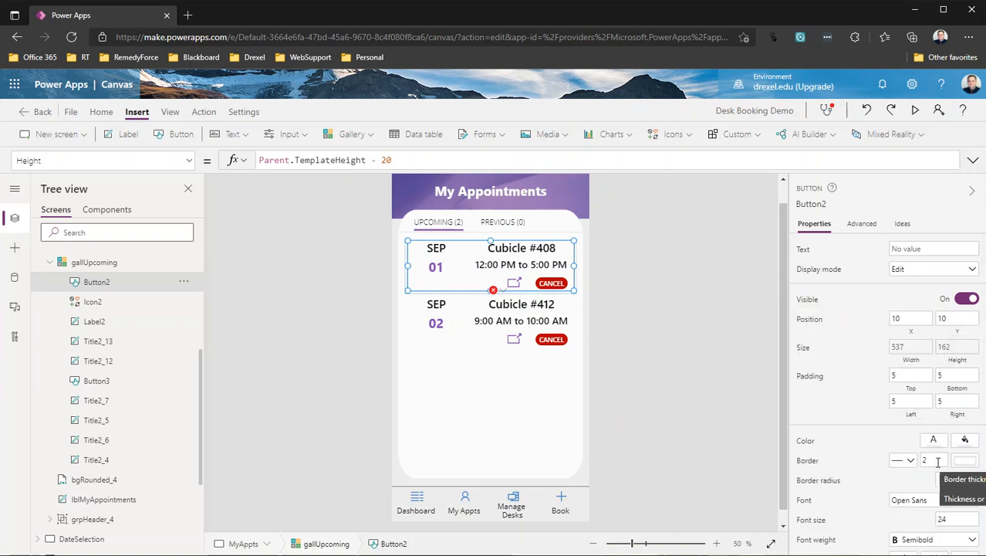
Step: Replace the gallery button's BorderColor formula with LightGray
left_click(965, 461)
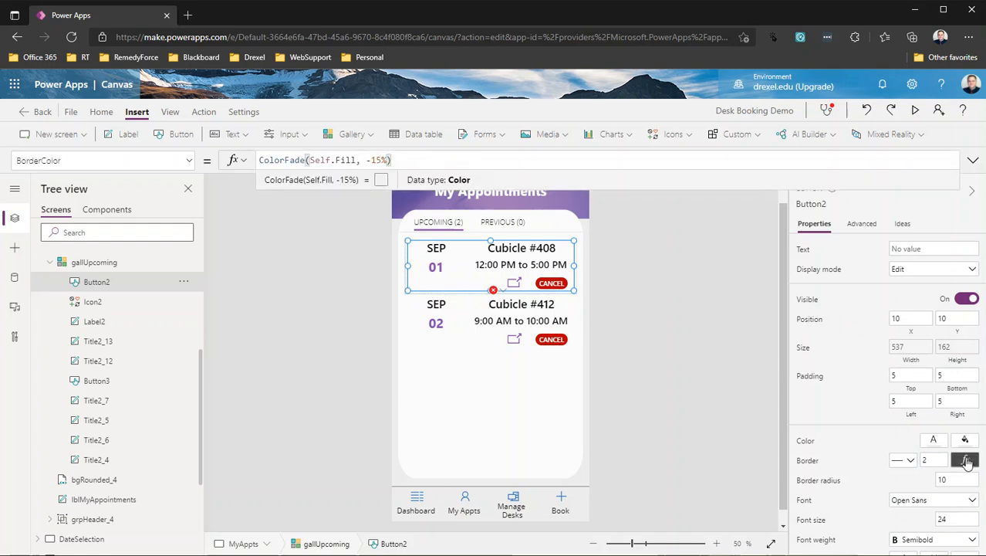
left_click(808, 463)
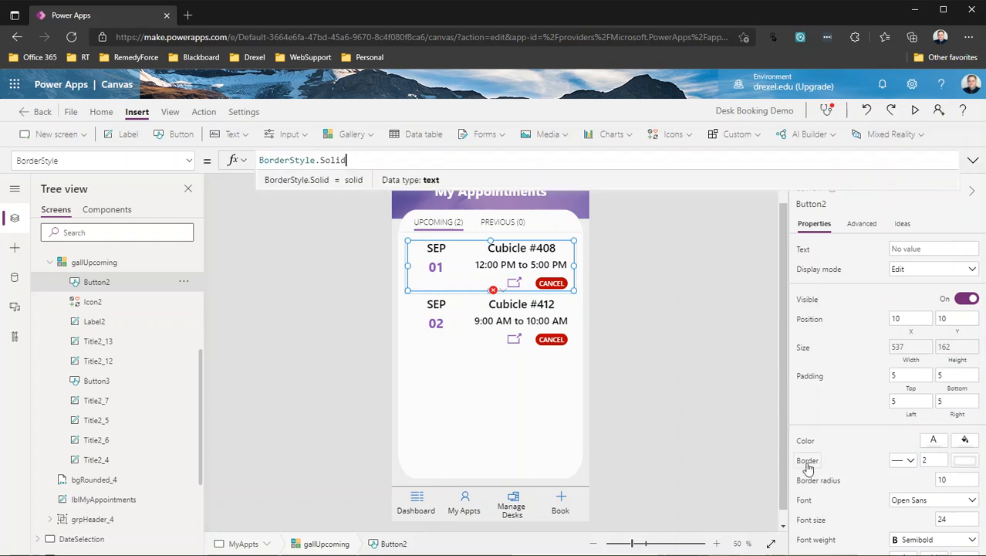
left_click(964, 460)
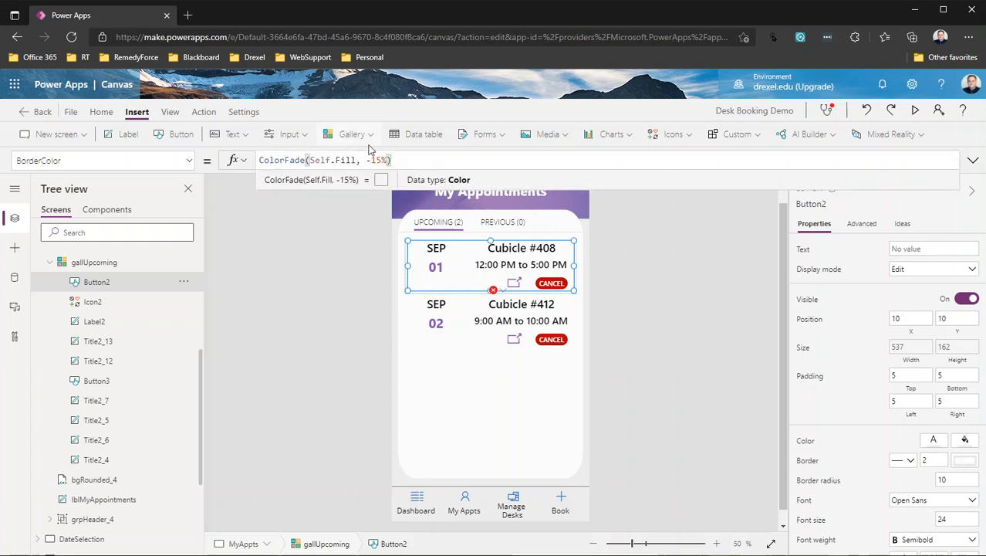
left_click(264, 160)
left_click_drag(264, 160, 524, 165)
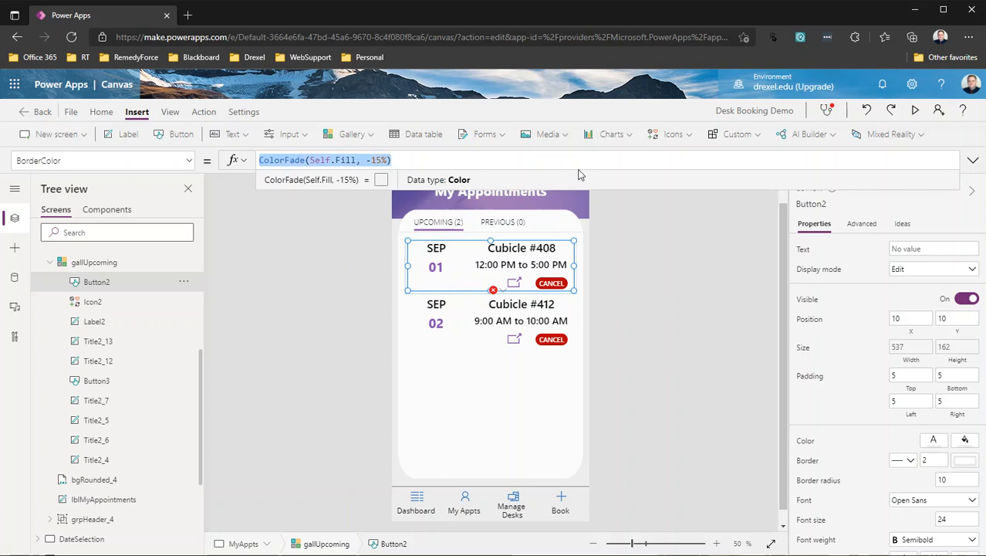
type("light")
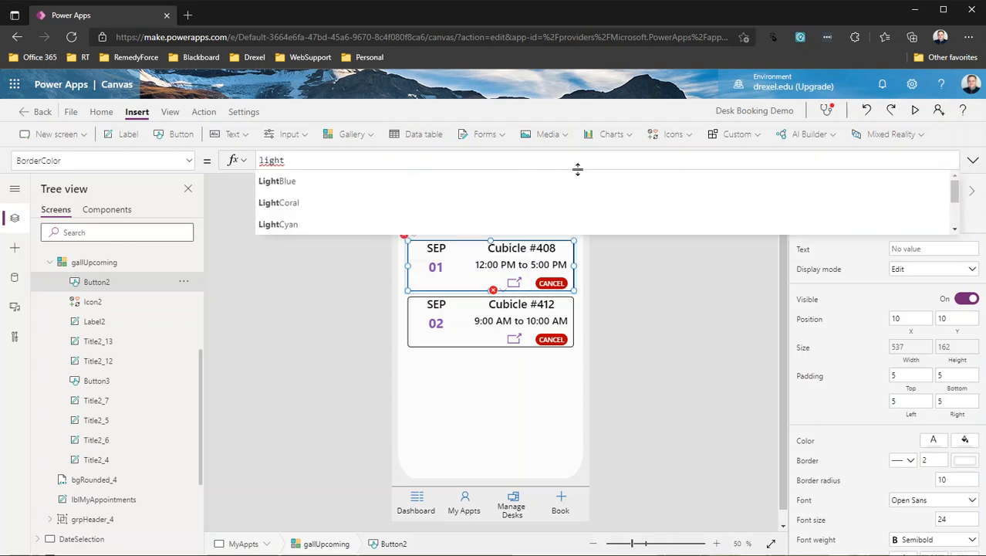
type("gr")
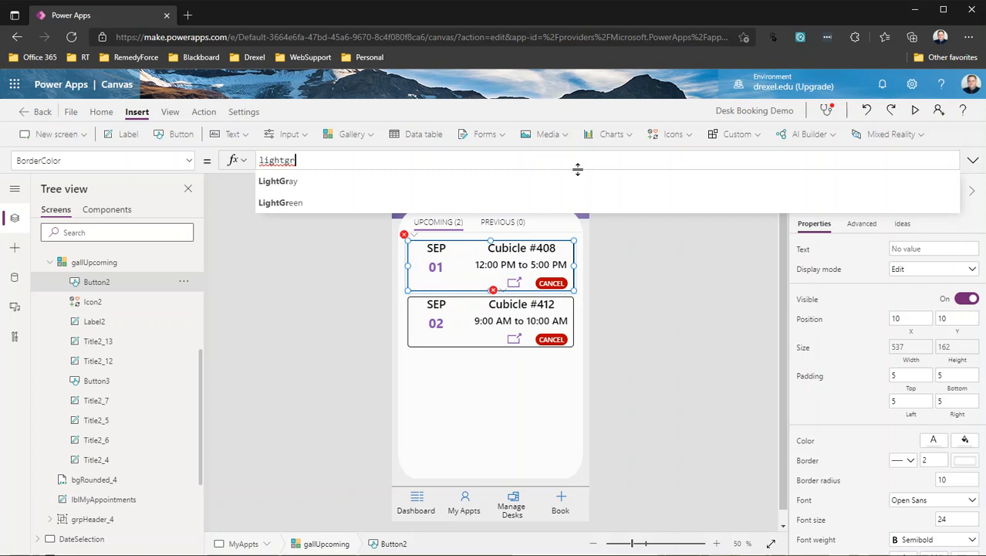
key("Tab")
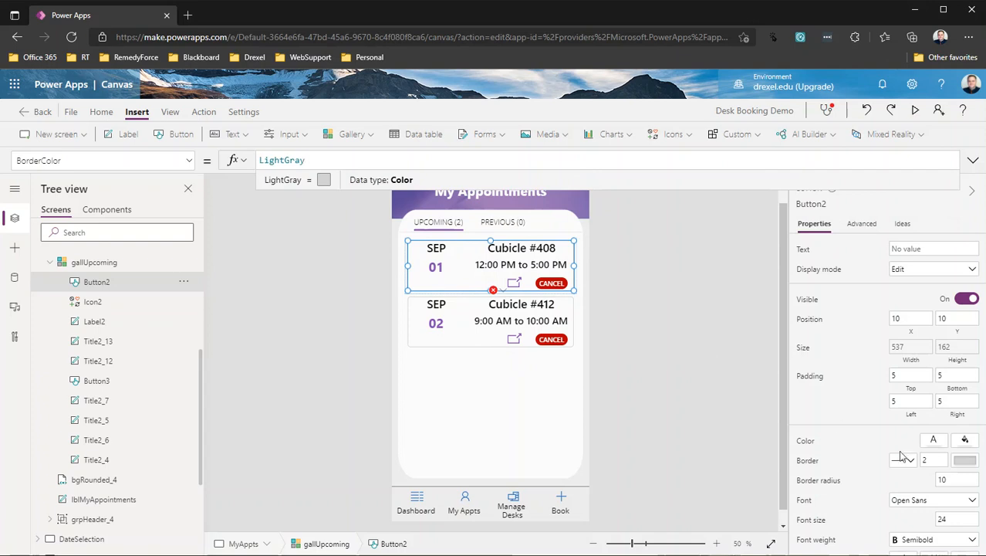
Step: Set the gallery button's border thickness to 4 and preview the My Appointments screen
left_click(930, 459)
type("4")
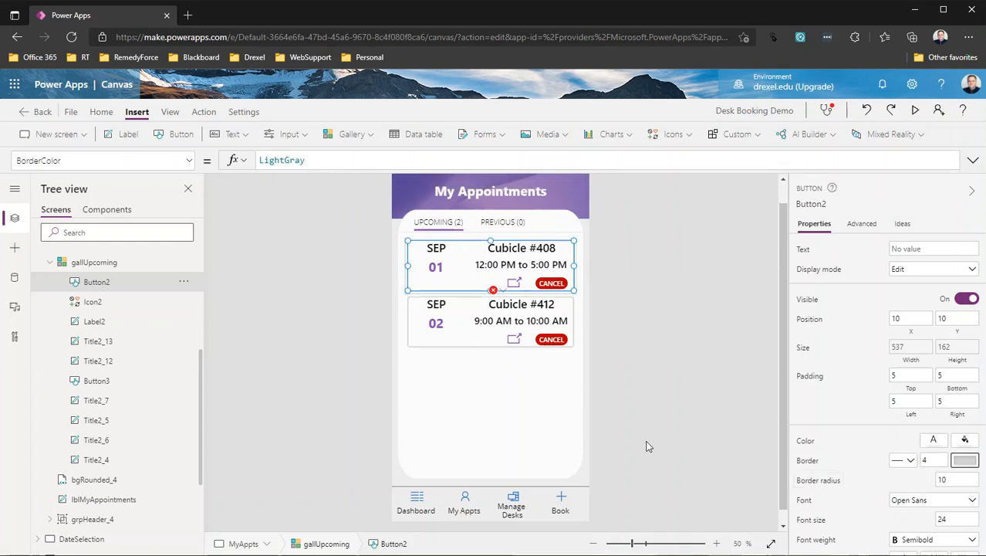
left_click(580, 390)
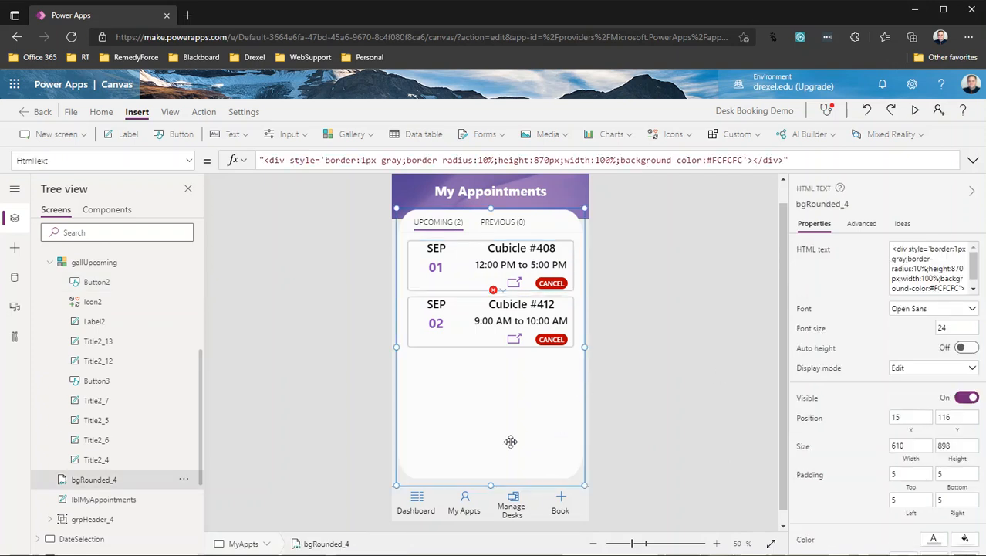
left_click(917, 112)
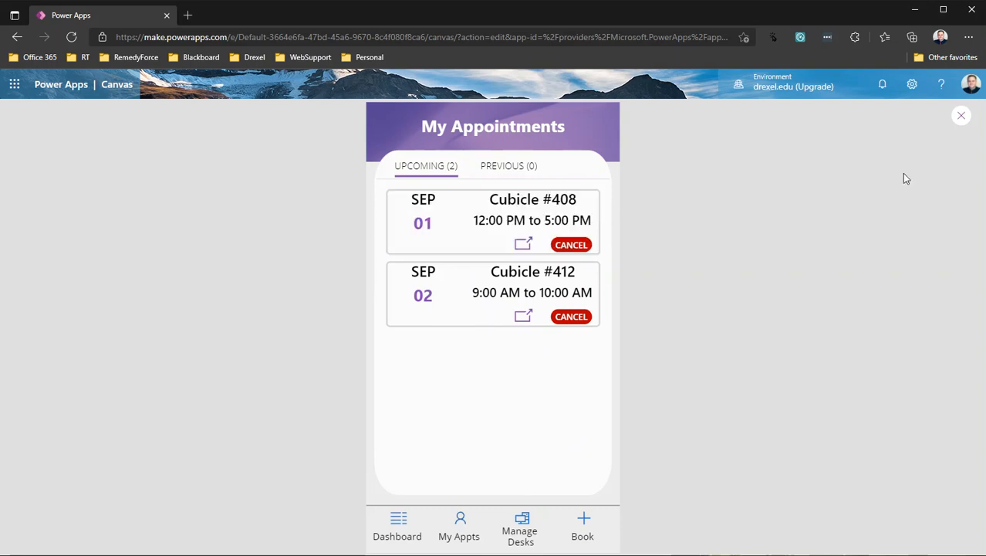
left_click(961, 115)
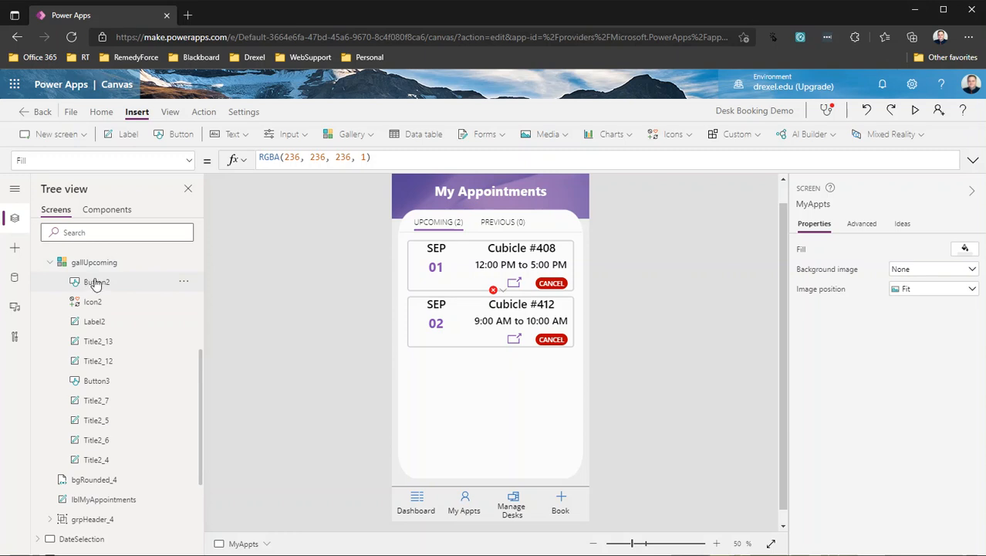
Step: Send Button2 to the back of the gallUpcoming gallery and check its hover look in the app preview
left_click(182, 283)
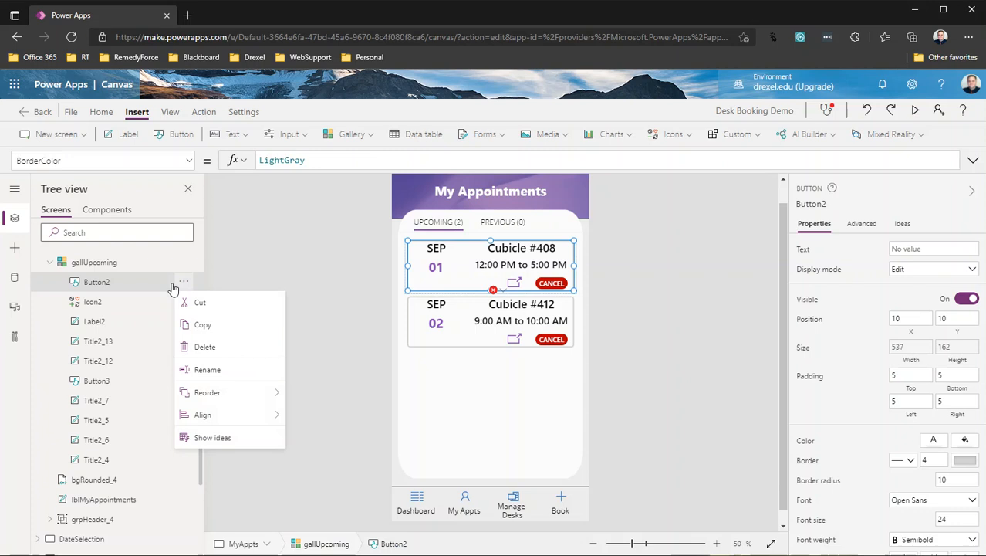
mouse_move(214, 392)
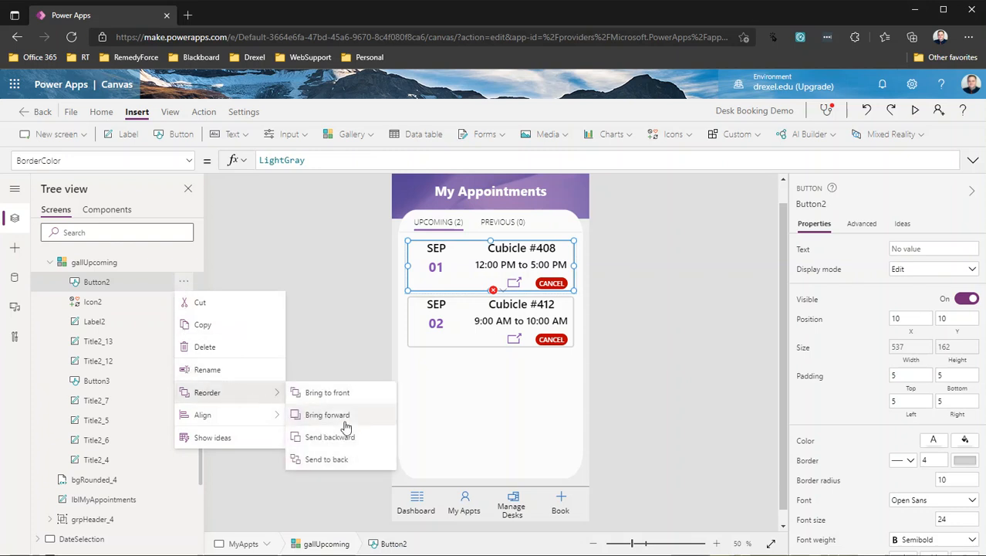
left_click(340, 458)
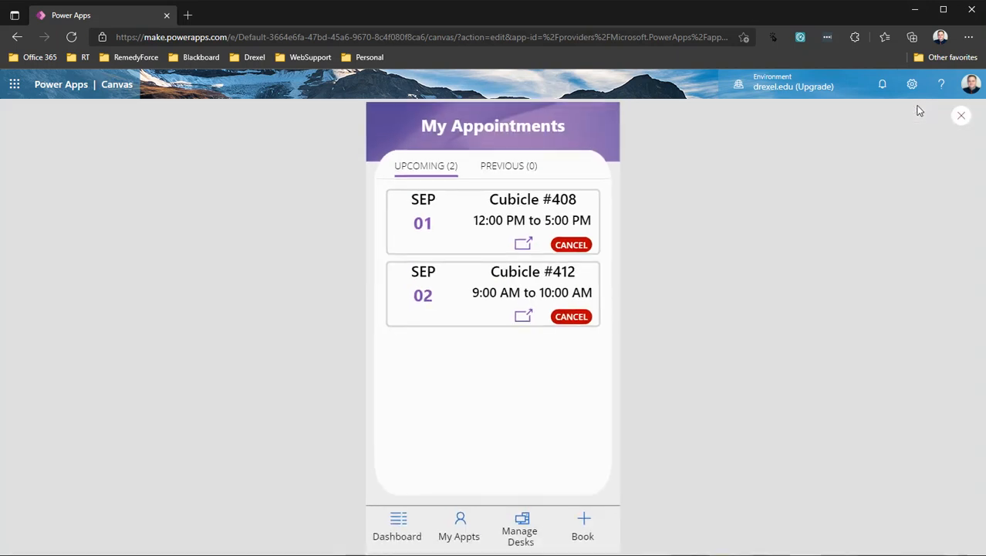
left_click(915, 110)
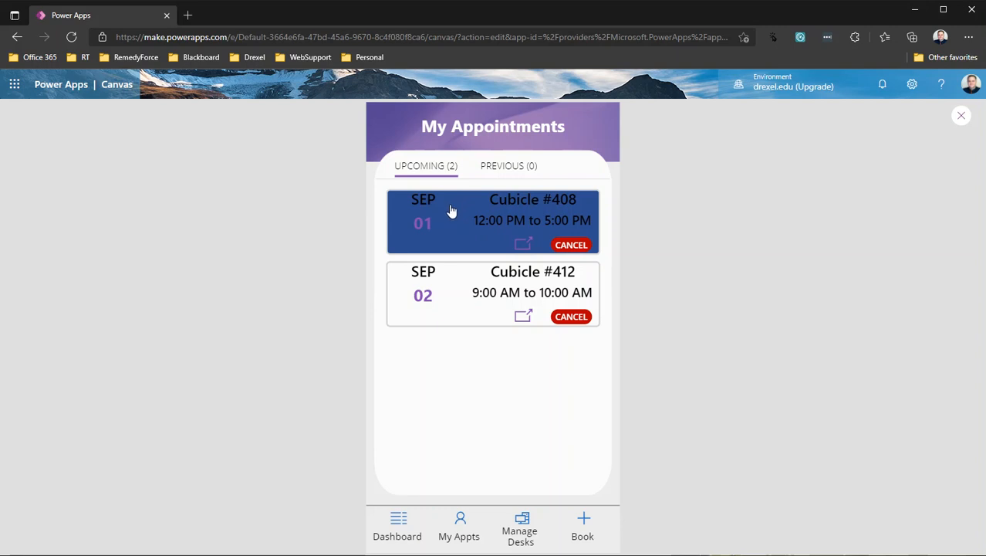
left_click(961, 115)
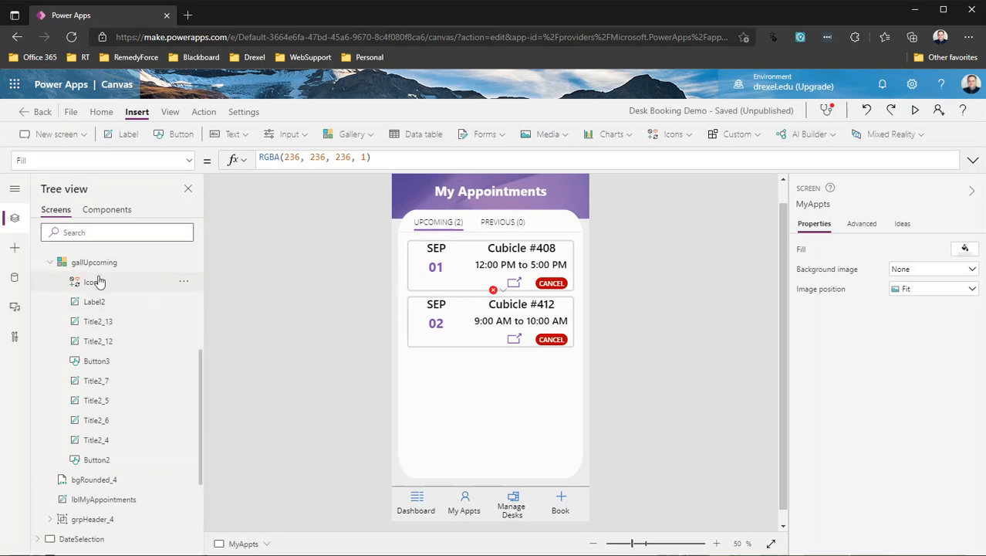
Step: Set Button2's display mode to Disabled and check the appointment cards in the app preview
left_click(82, 464)
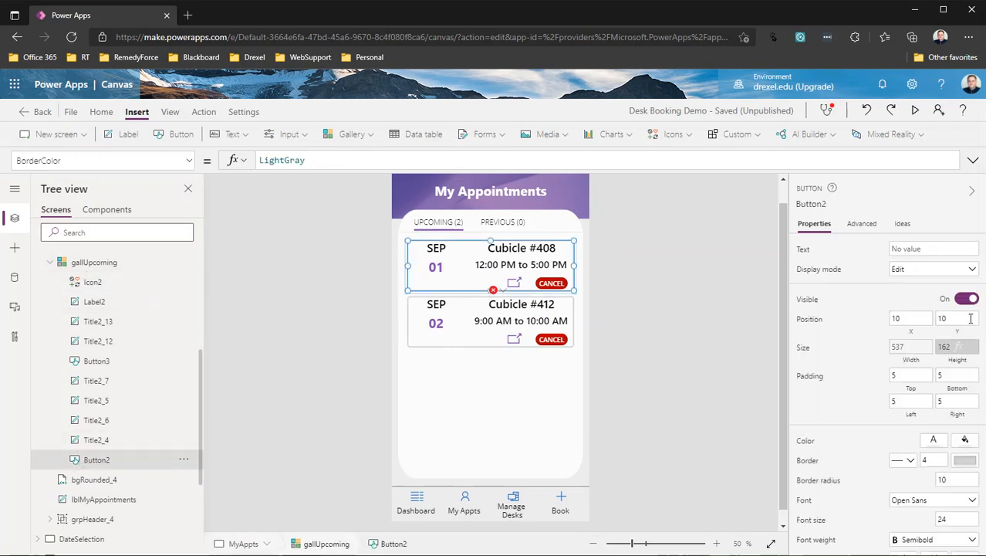
left_click(911, 269)
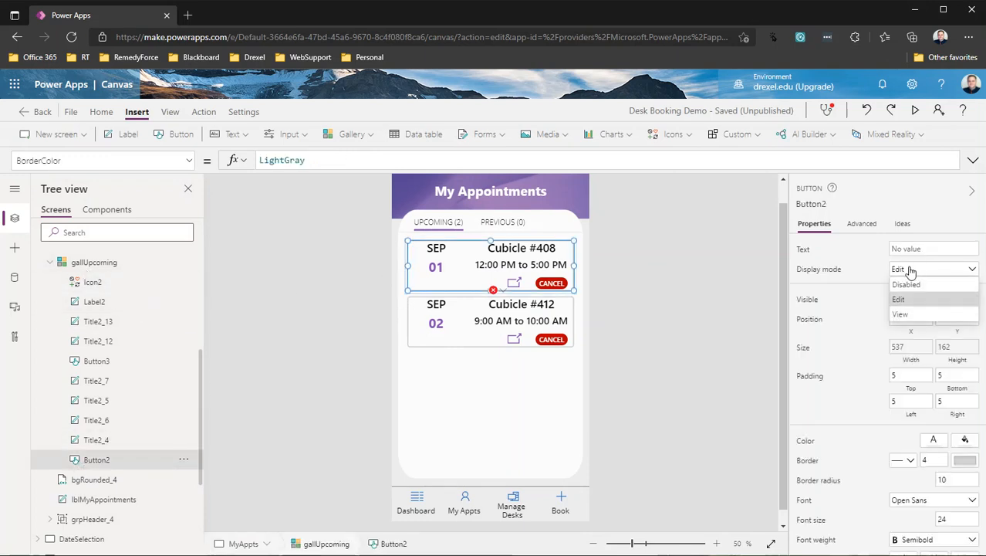
left_click(911, 285)
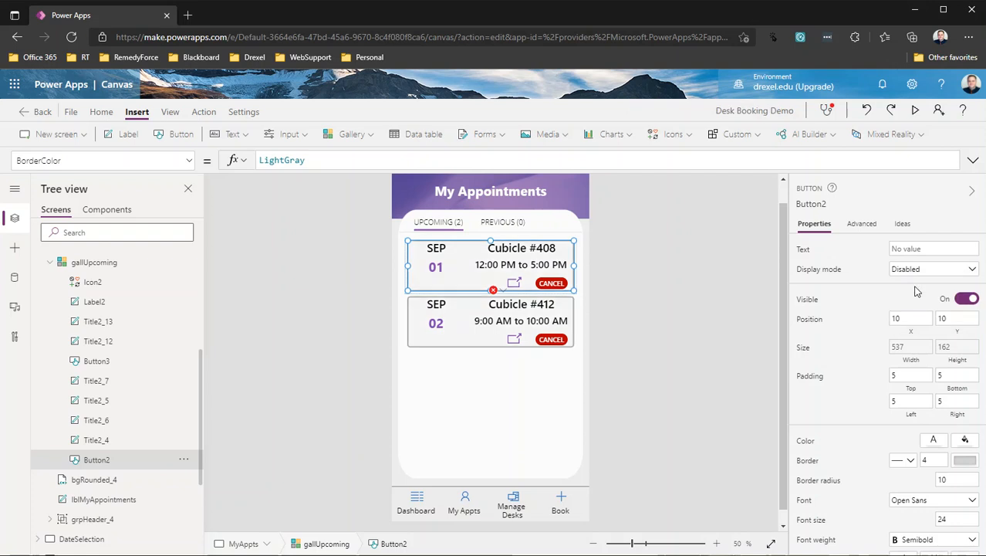
left_click(919, 113)
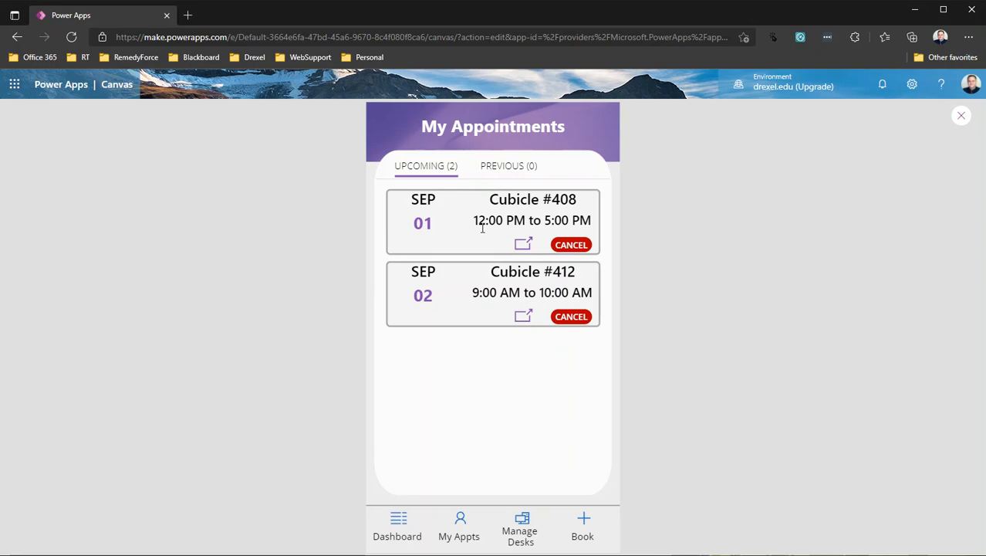
left_click(960, 117)
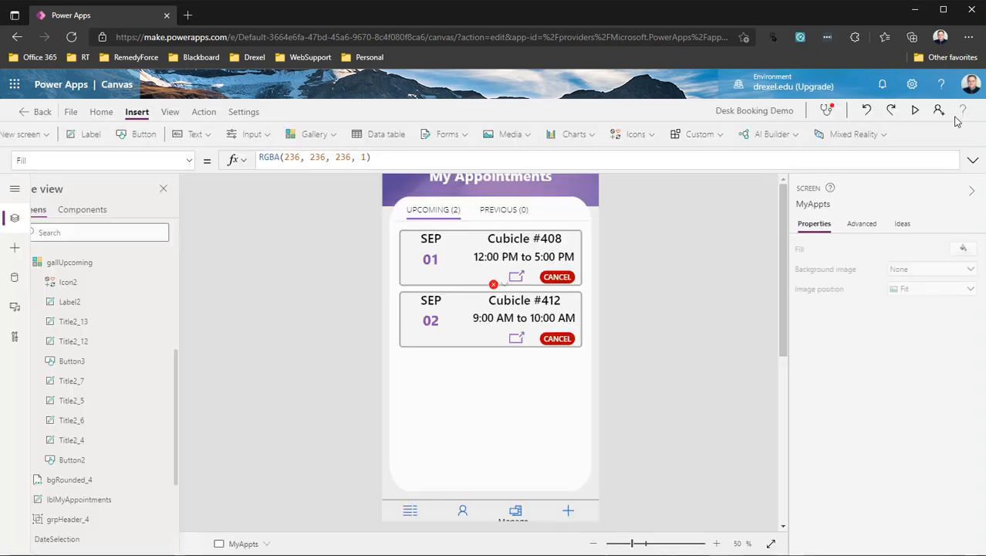
Step: Set the border radius of the gallery button Button2 to 40
left_click(411, 281)
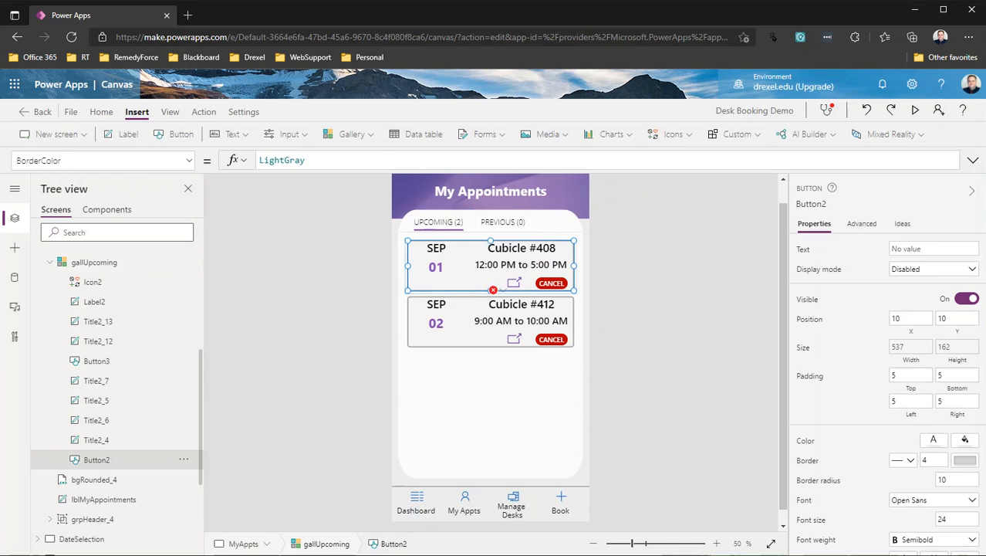
left_click_drag(943, 479, 939, 479)
type("4")
key("Tab")
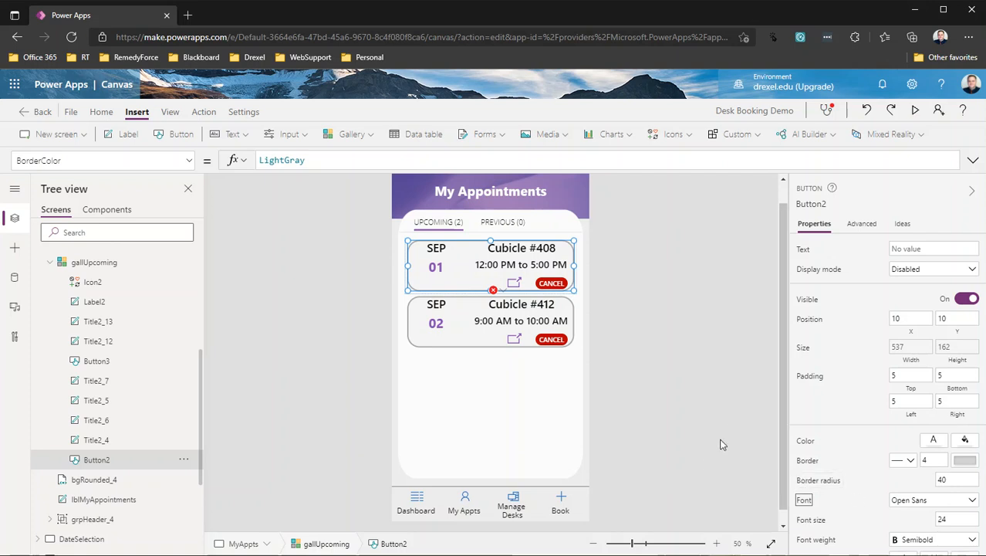
Step: Set the bottom-left corner radius (RadiusBottomLeft) of Button2 to 0
left_click(811, 480)
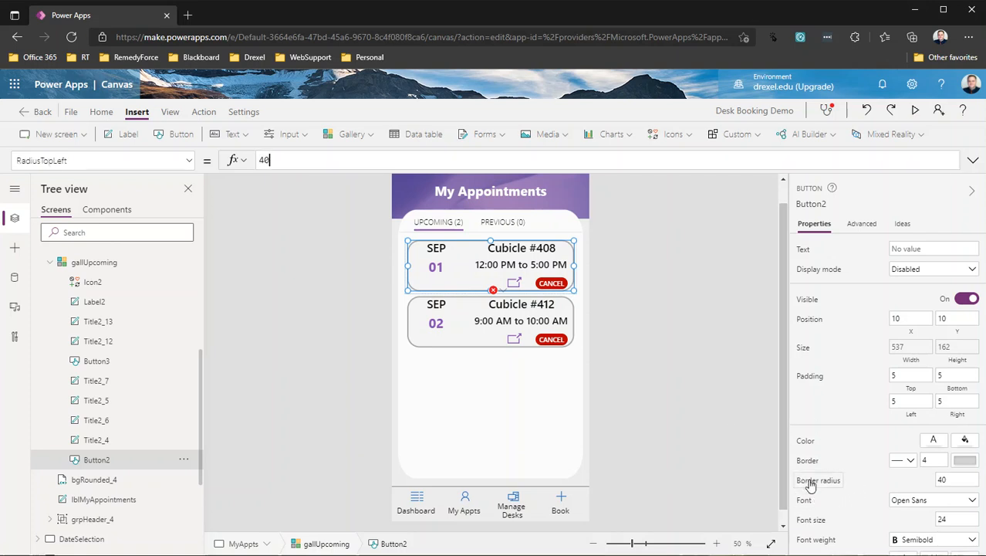
left_click(188, 162)
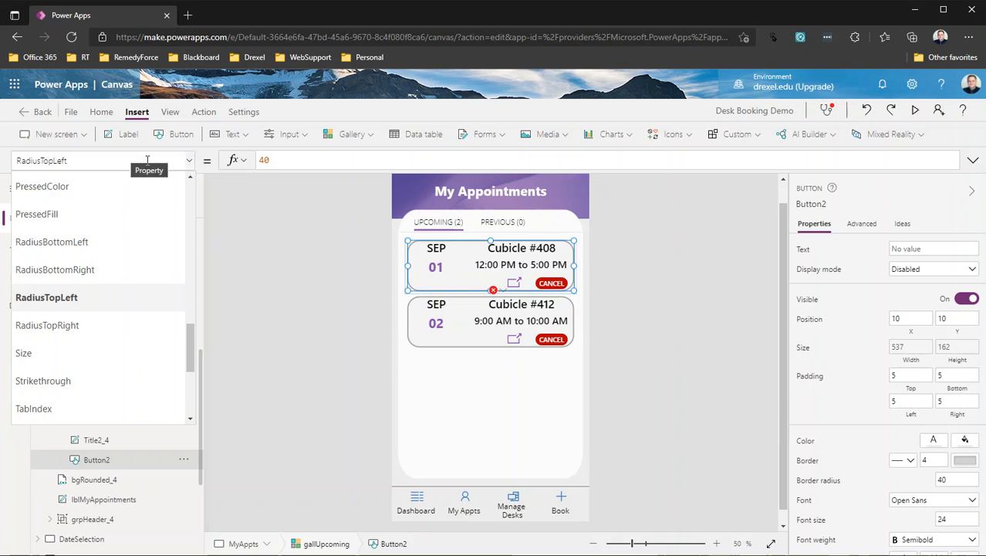
left_click(84, 238)
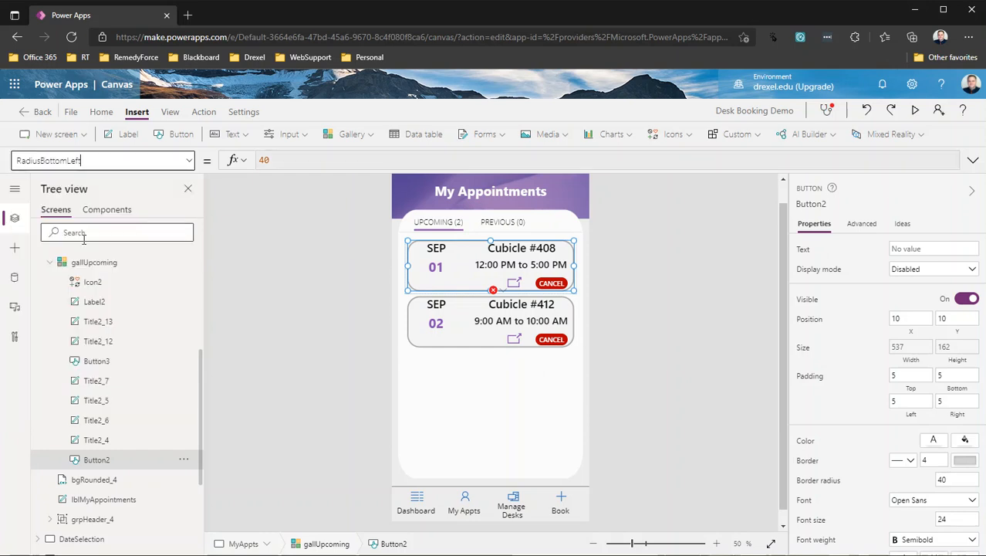
left_click_drag(271, 161, 228, 165)
type("0")
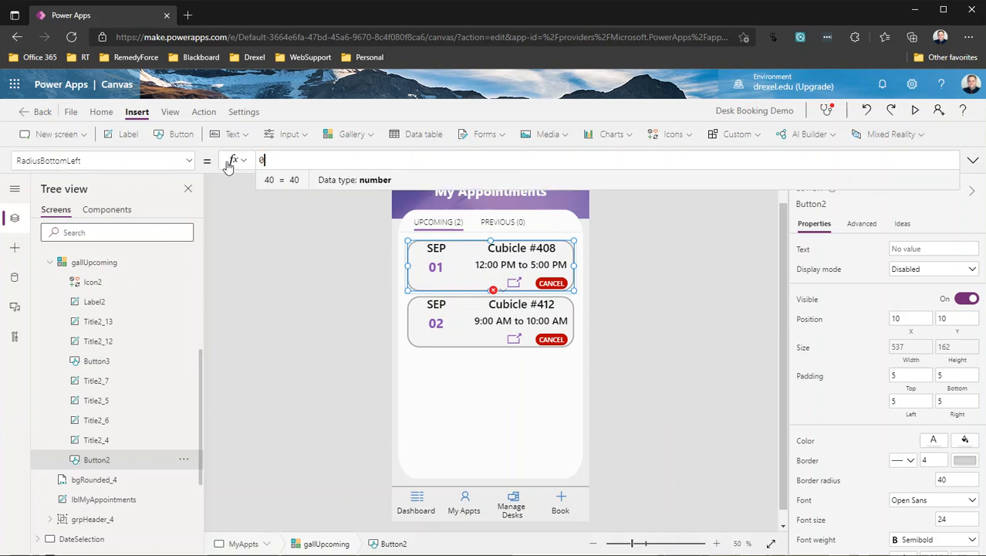
Step: Set Button2's RadiusBottomRight to 0 and check the appointment cards in the app preview
left_click(188, 161)
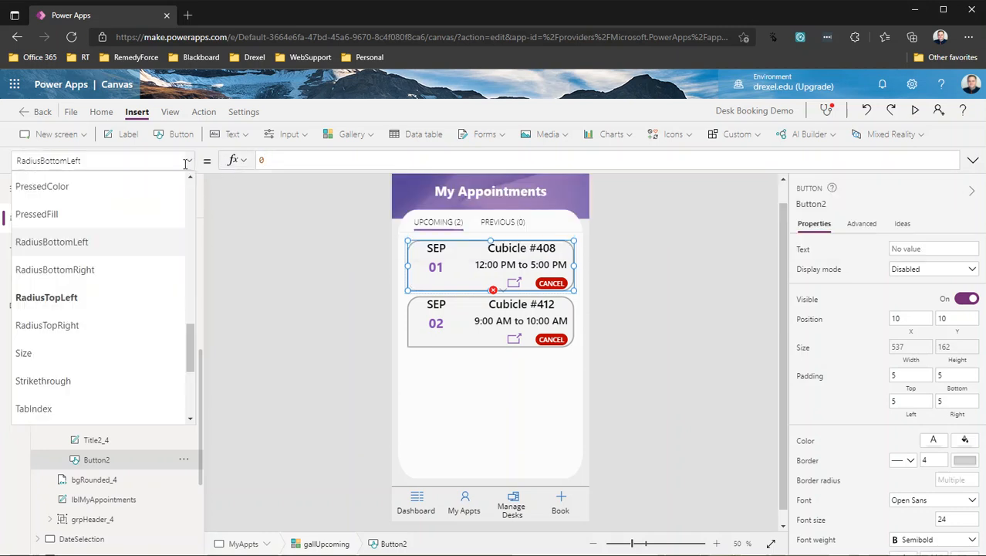
left_click(112, 271)
left_click_drag(288, 161, 207, 164)
type("0")
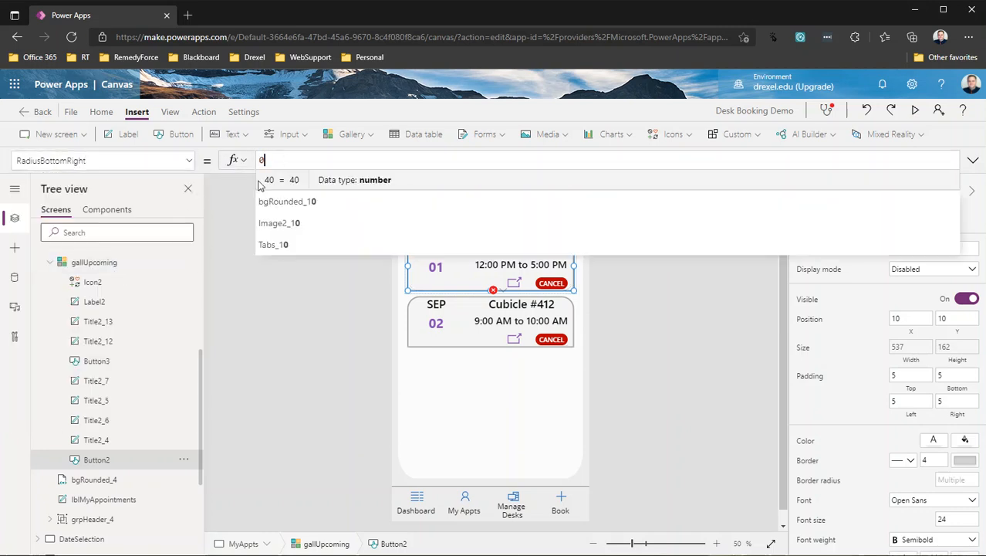
left_click(439, 381)
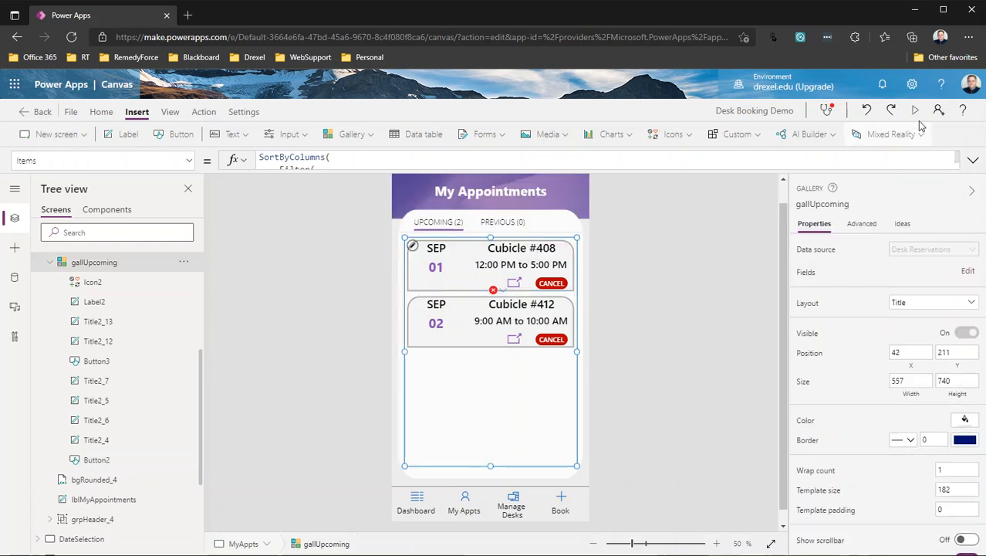
left_click(915, 112)
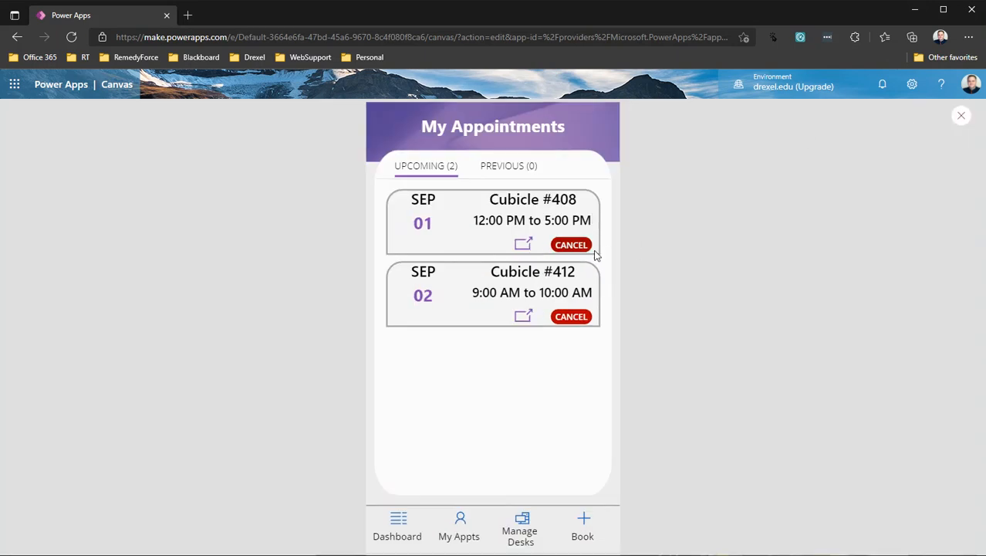
left_click(960, 114)
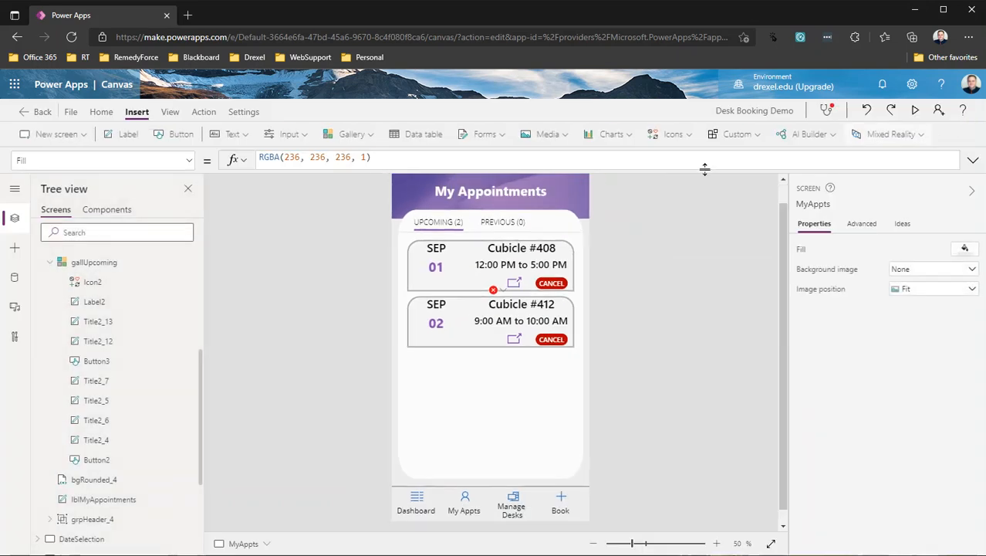
Step: Select Button2 in the gallery again and set its RadiusBottomRight to 40
left_click(189, 161)
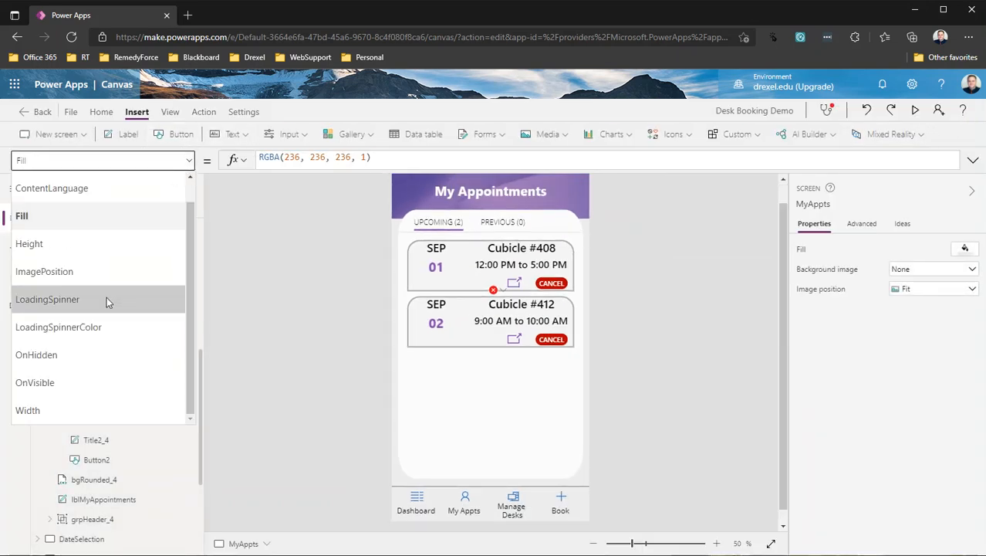
left_click(455, 265)
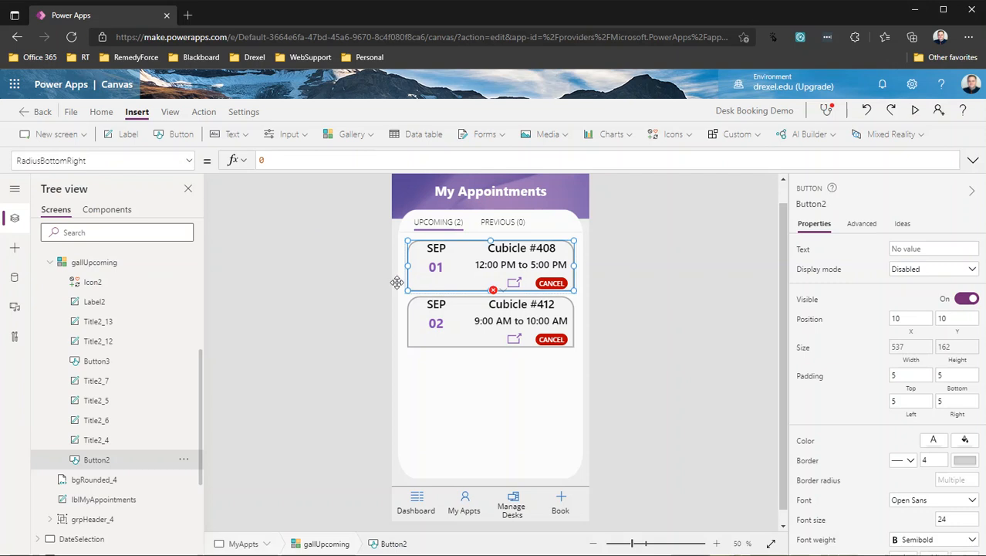
left_click(188, 161)
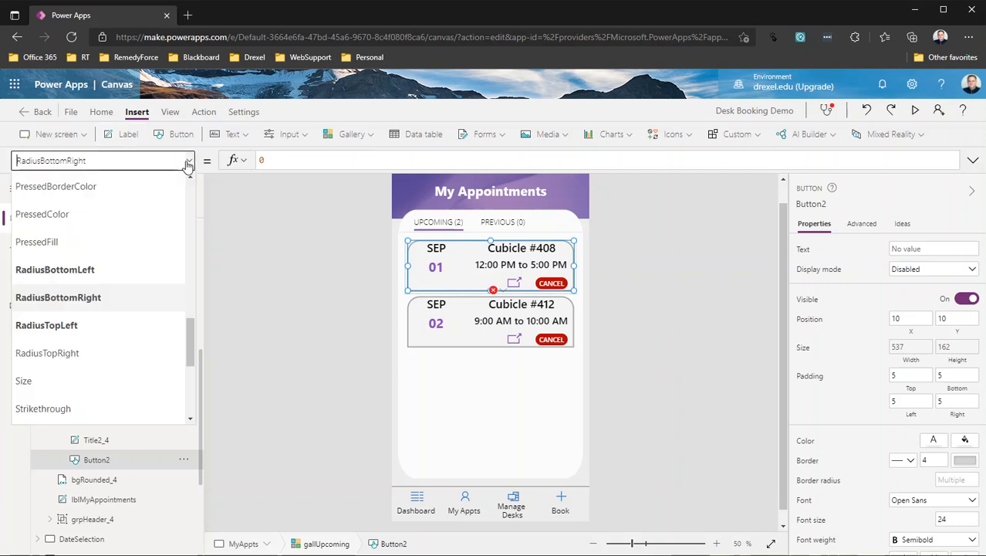
left_click(91, 298)
type("40")
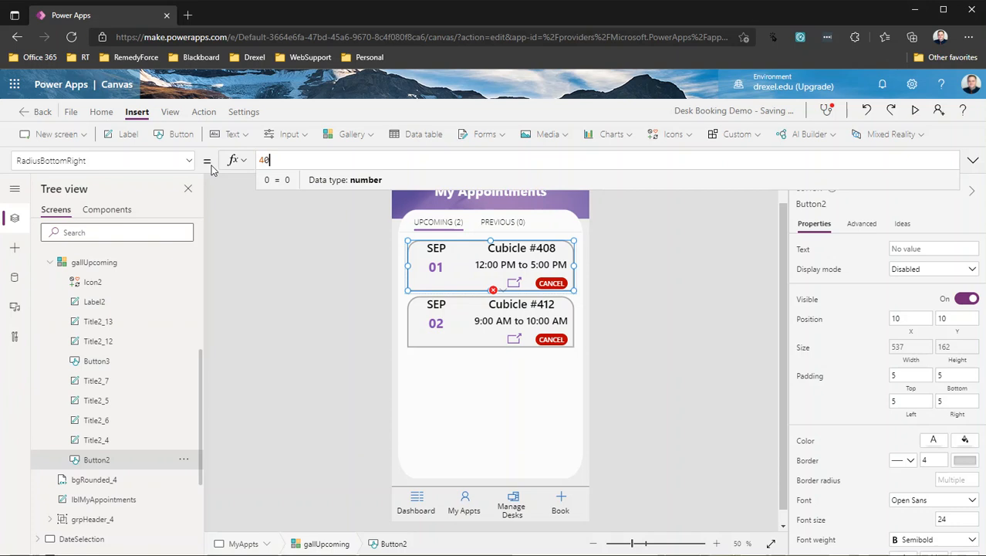
key("Tab")
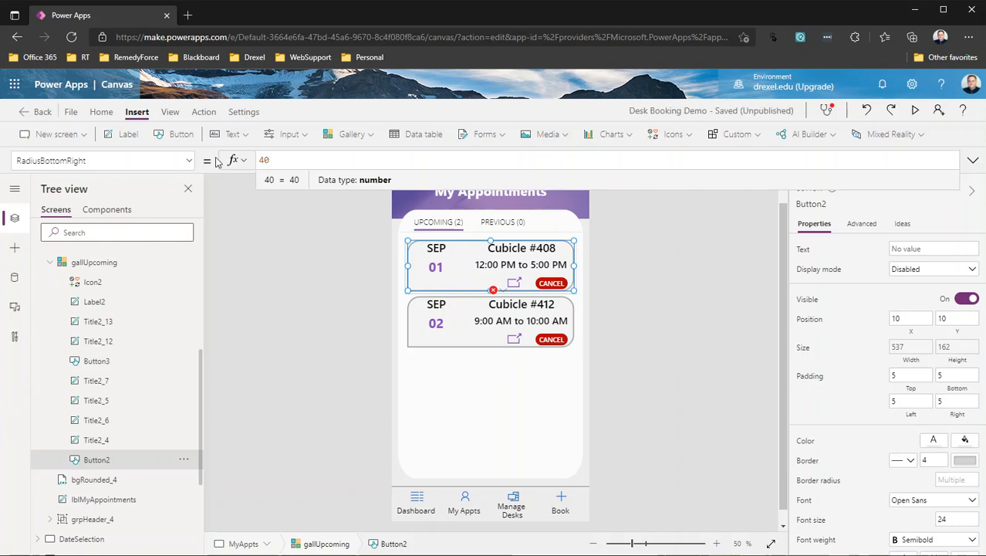
Step: Set Button2's RadiusTopLeft to 0 and check the card corners in the app preview
left_click(190, 161)
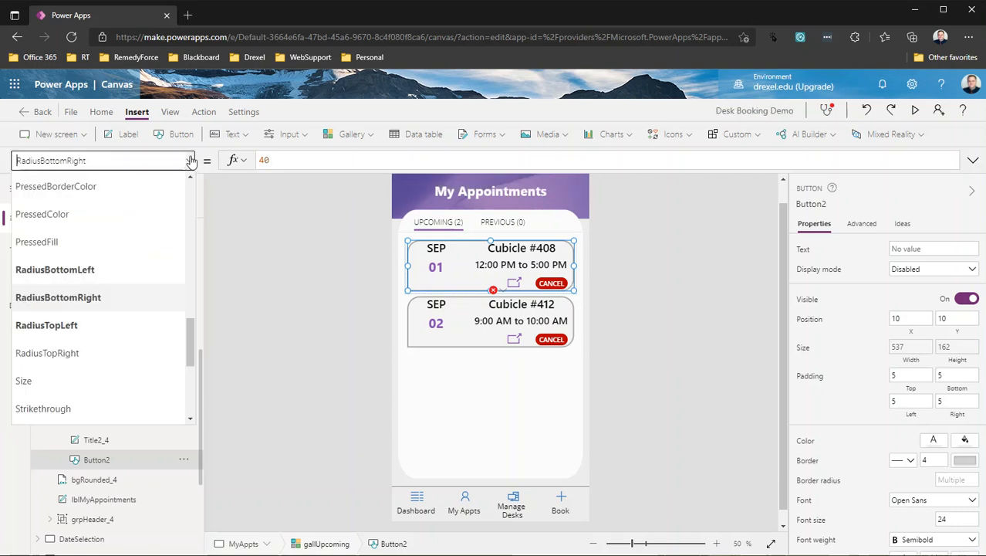
left_click(87, 332)
left_click_drag(290, 166, 216, 165)
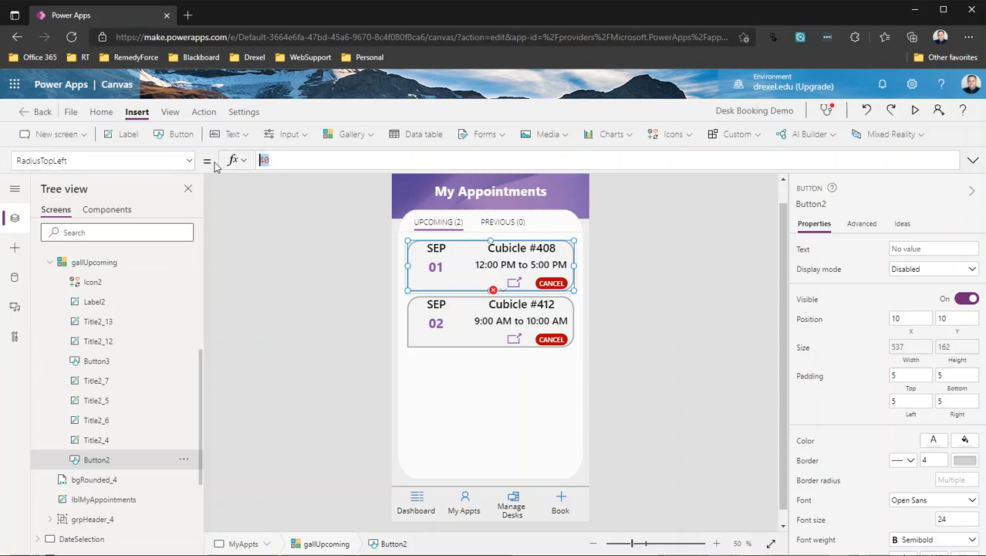
type("0")
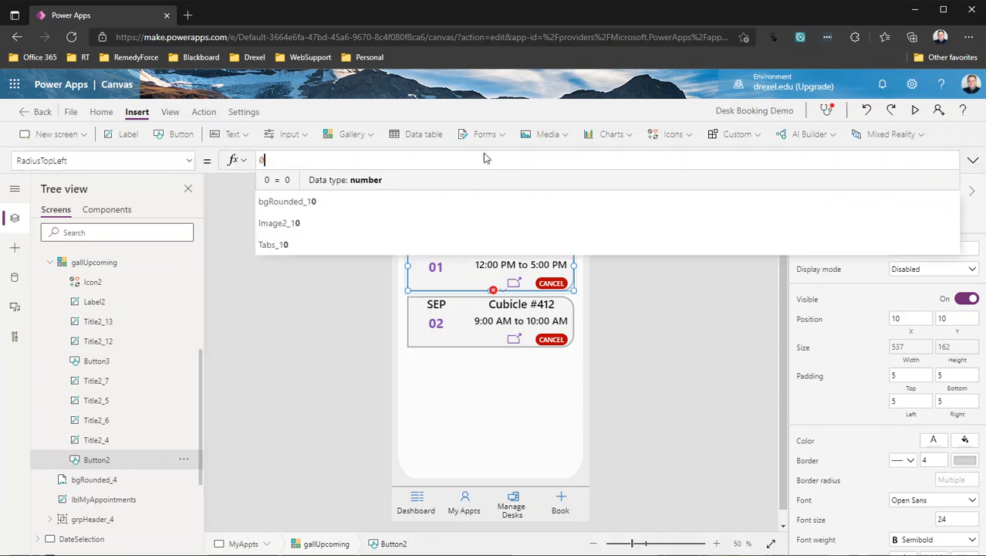
left_click(915, 111)
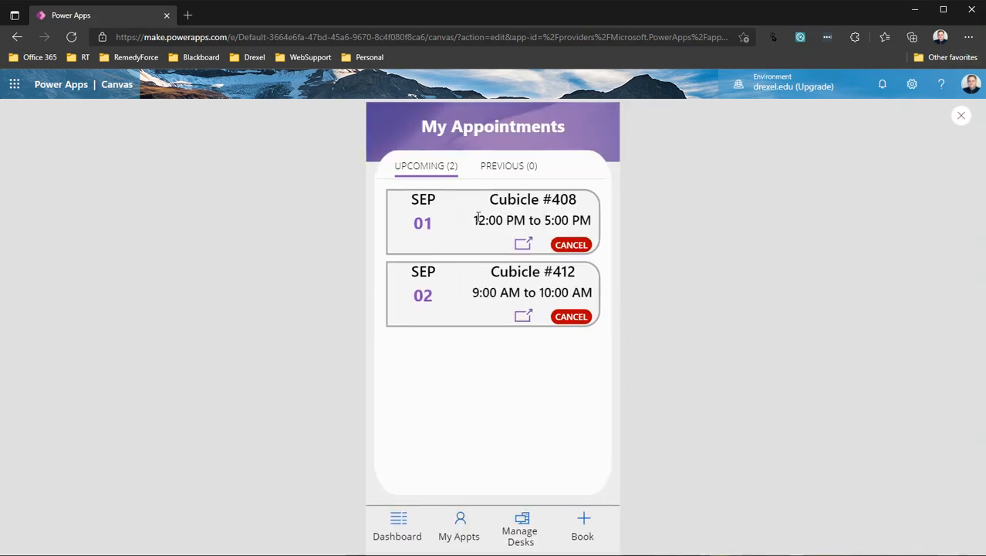
left_click(961, 116)
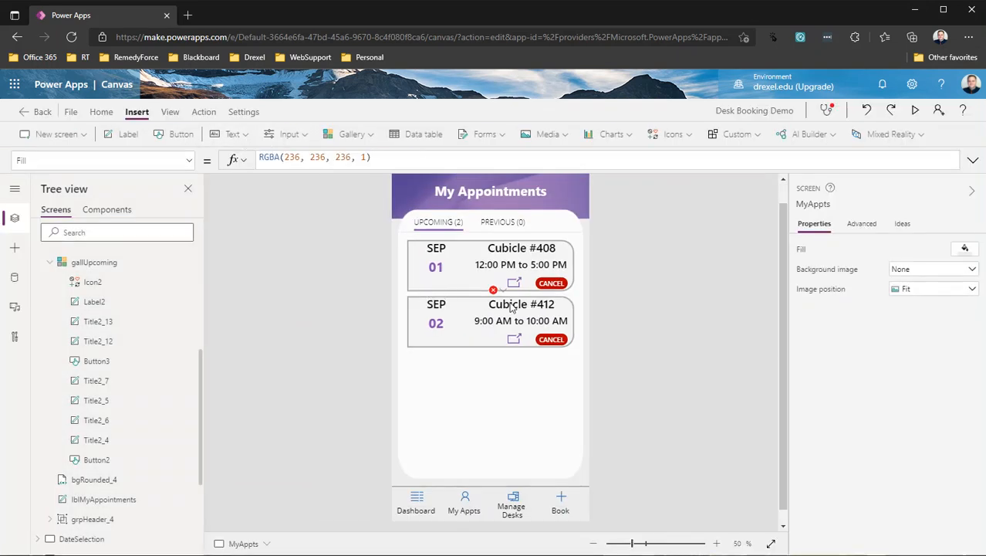
Step: Select Button2 in the gallery and set its RadiusBottomLeft to 40
left_click(415, 288)
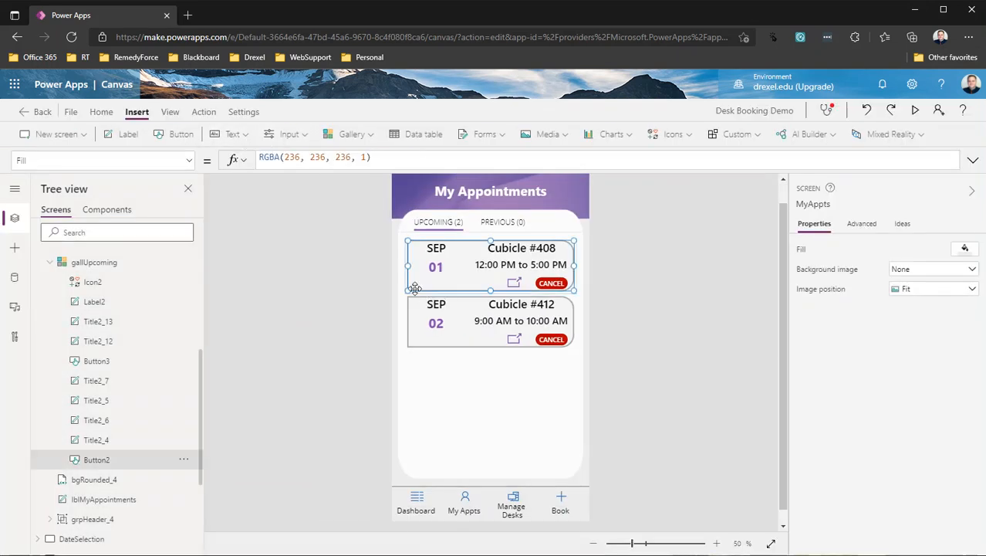
left_click(189, 162)
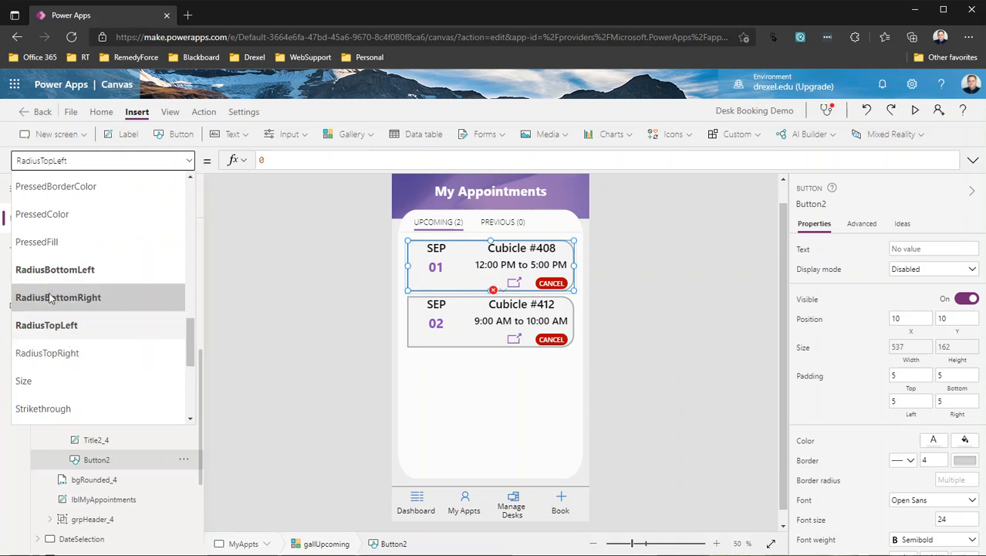
left_click(67, 272)
type("40")
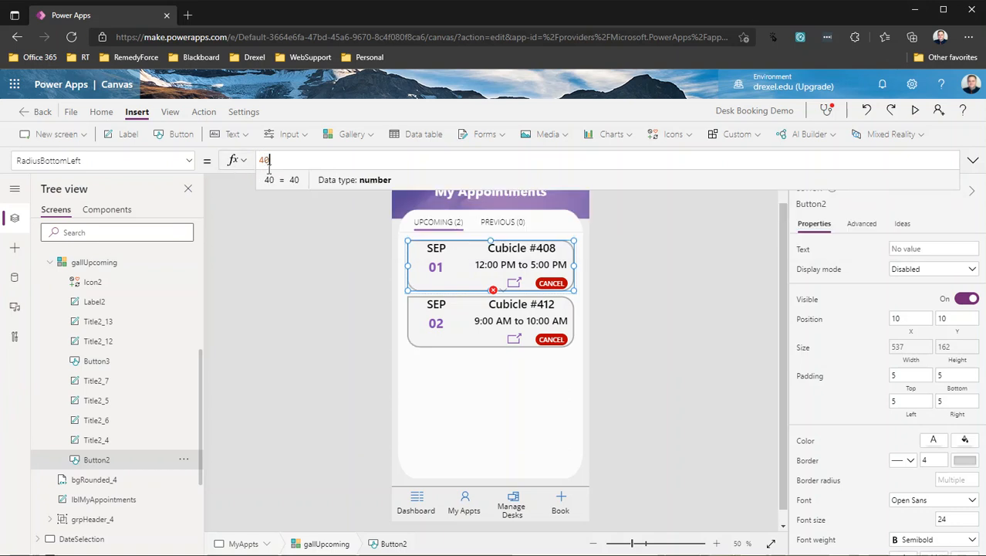
Step: Set the top-right corner radius (RadiusTopRight) of Button2 to 0
left_click(189, 161)
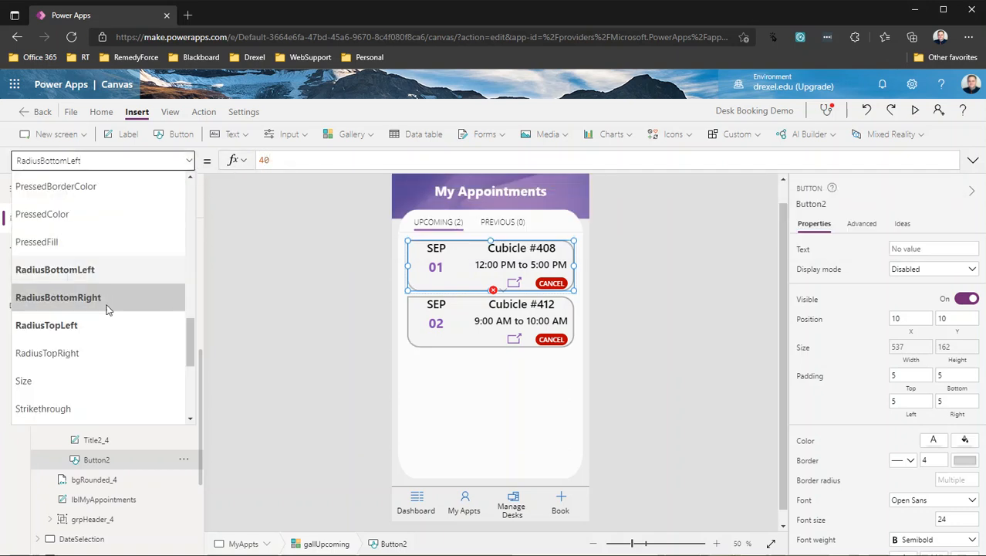
left_click(101, 352)
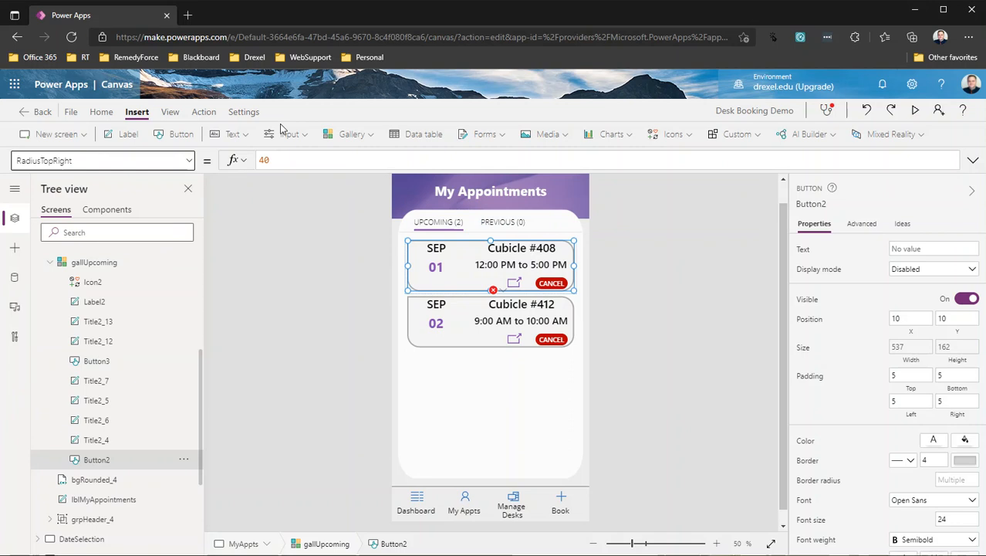
left_click_drag(270, 161, 220, 166)
type("0")
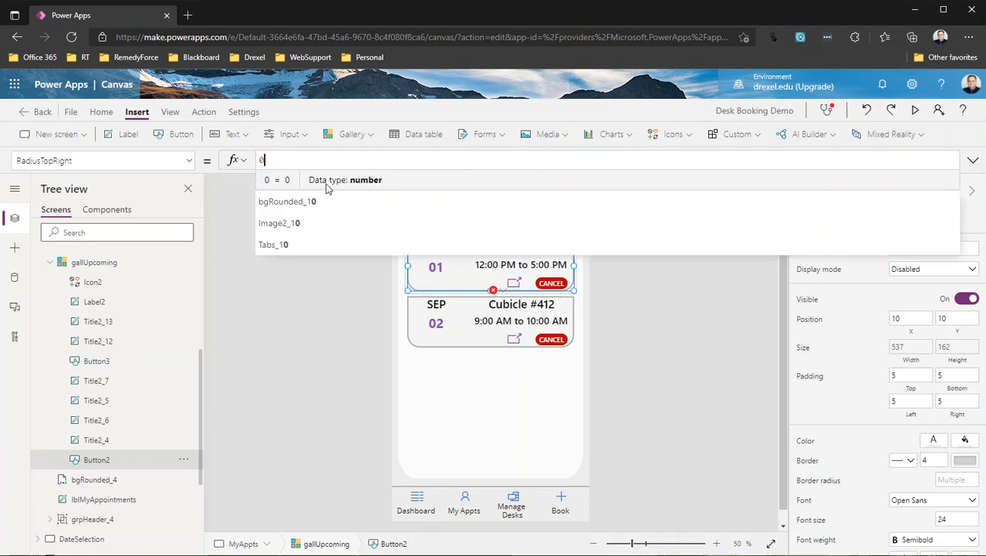
left_click(625, 343)
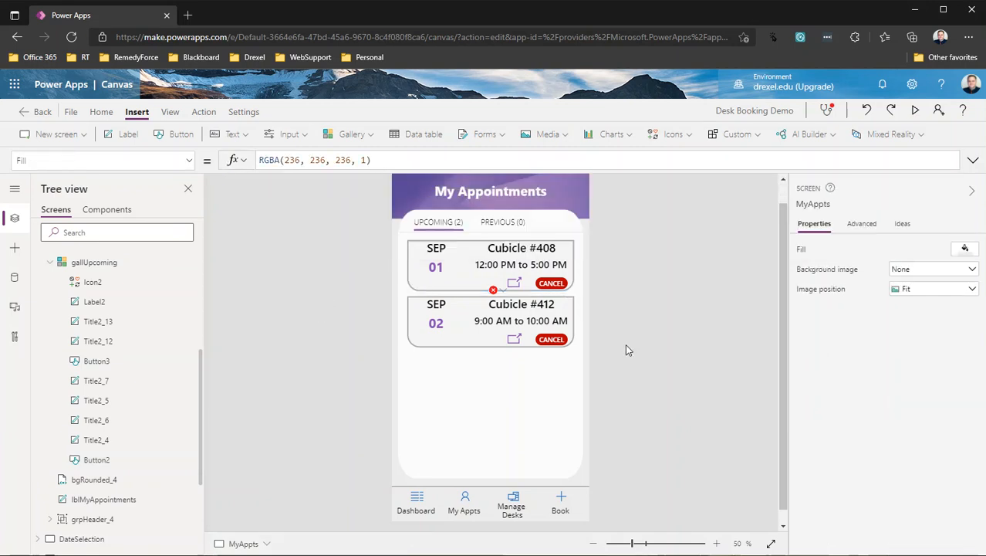
Step: Reselect Button2 in the gallery and set its RadiusTopRight to 40
left_click(188, 161)
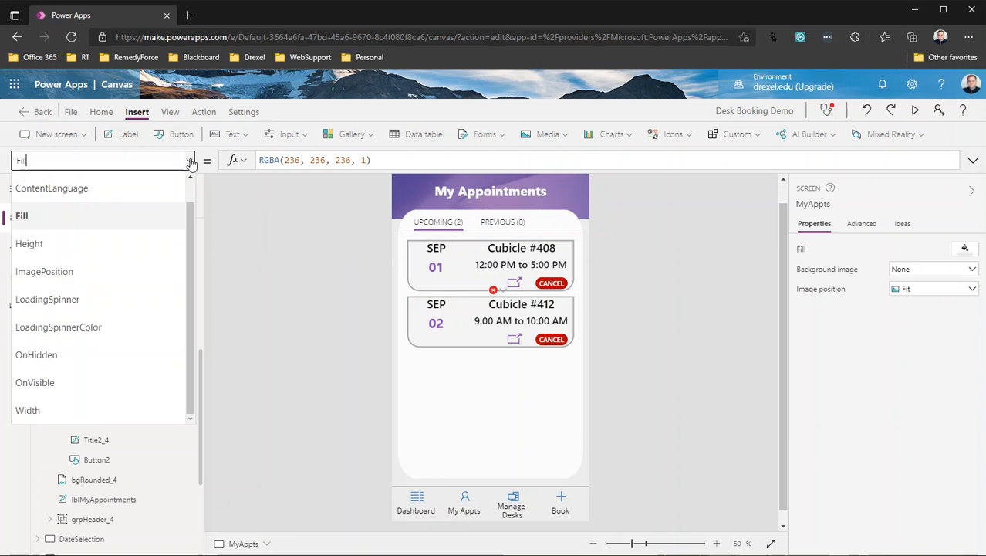
left_click(412, 270)
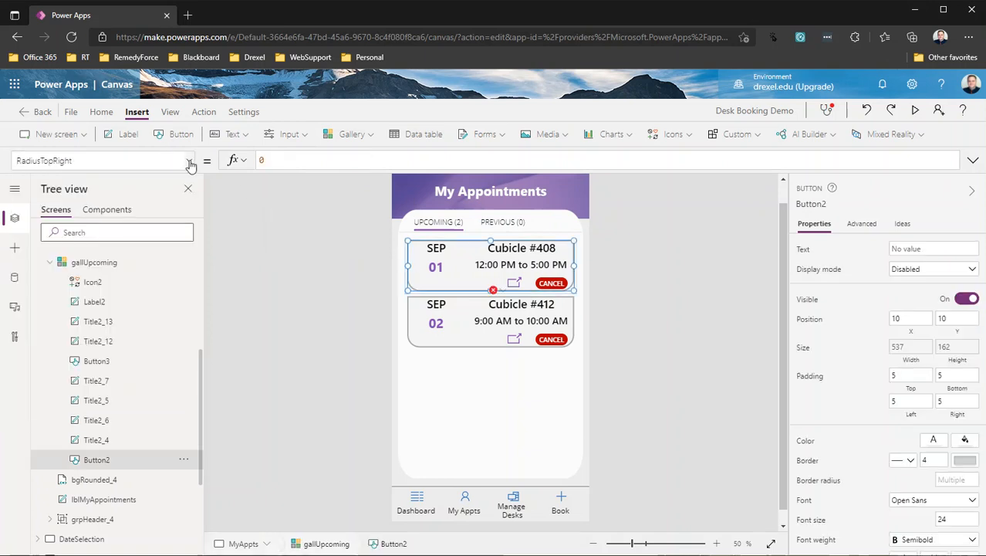
left_click(189, 161)
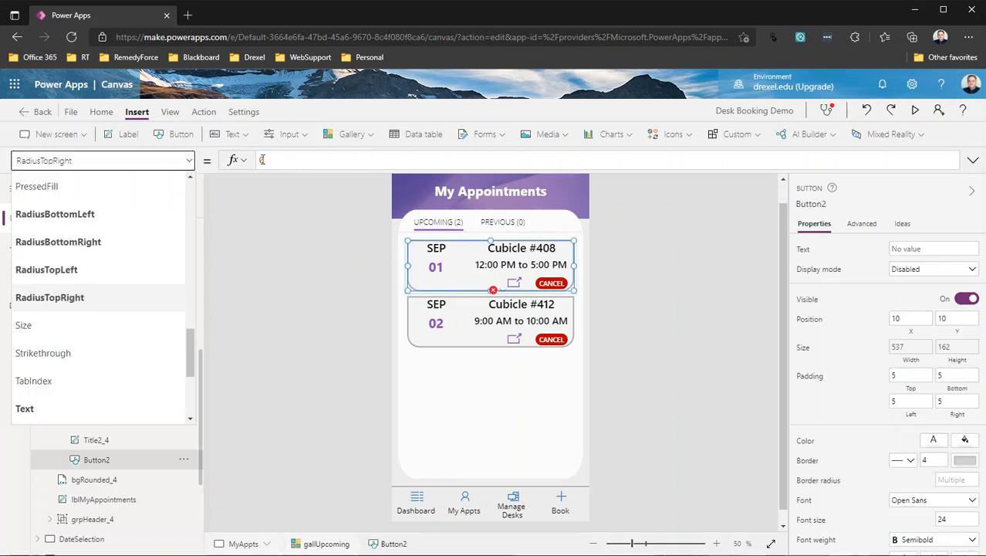
left_click(263, 160)
left_click_drag(264, 162, 253, 166)
type("40")
Step: Set Button2's RadiusBottomRight to 0 and check the finished appointment cards in the app preview
left_click(186, 160)
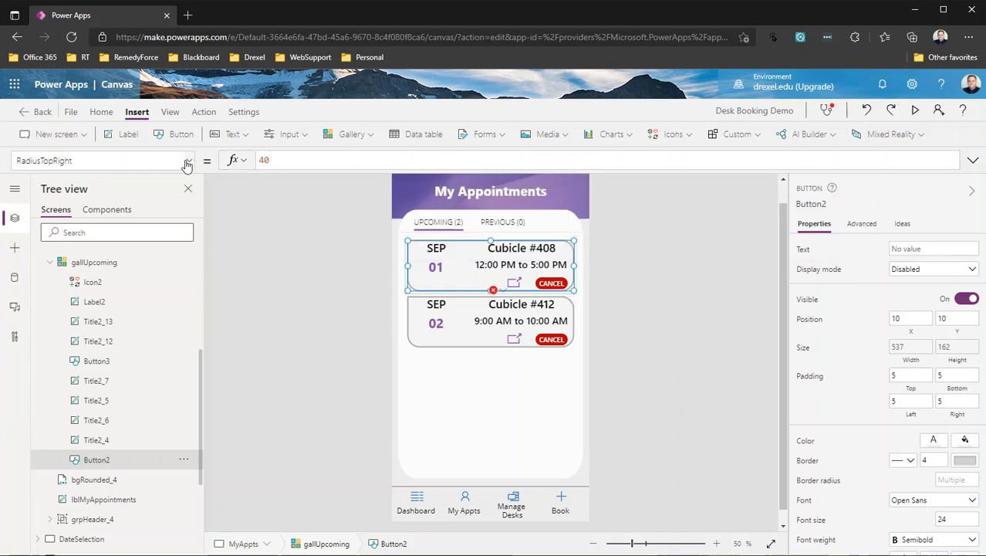
left_click(116, 242)
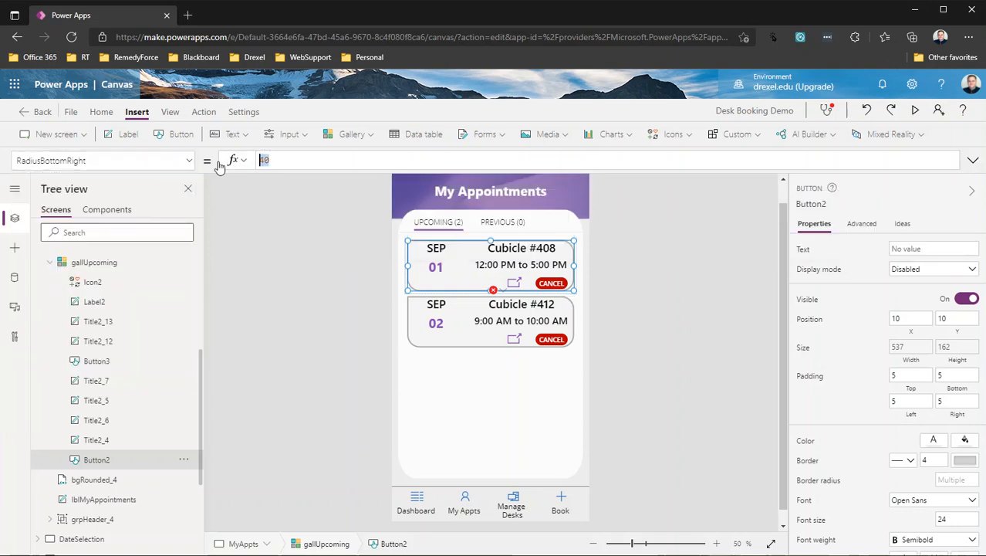
left_click(263, 161)
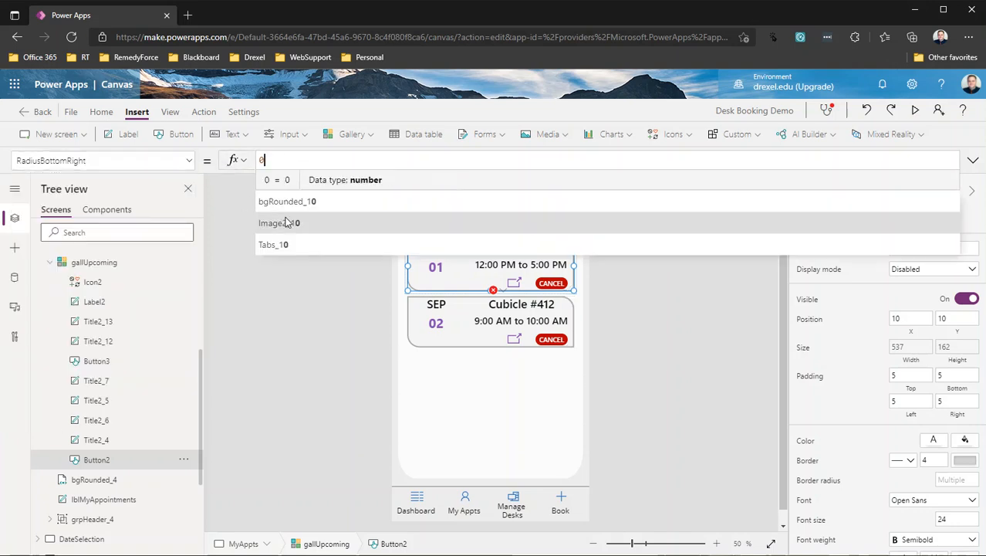
left_click(915, 112)
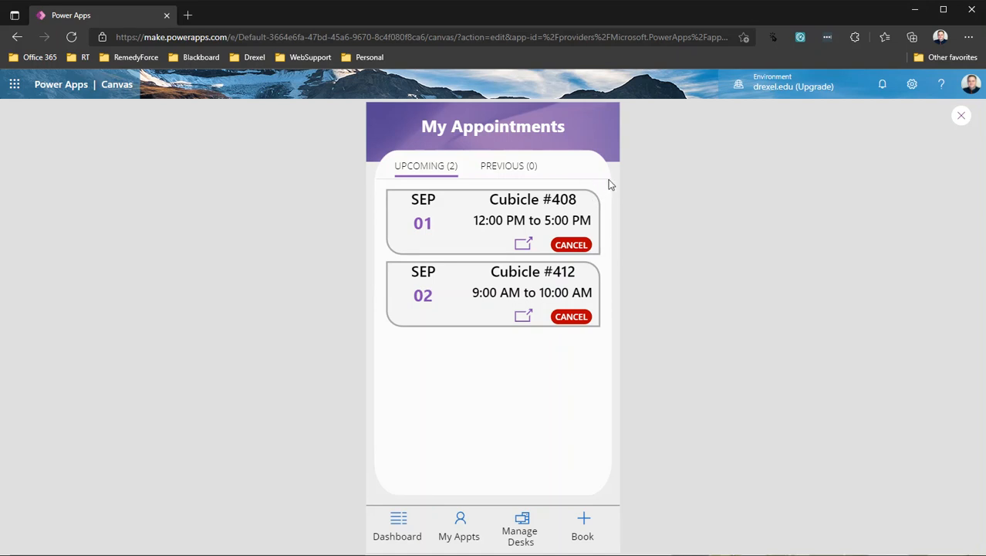
left_click(963, 116)
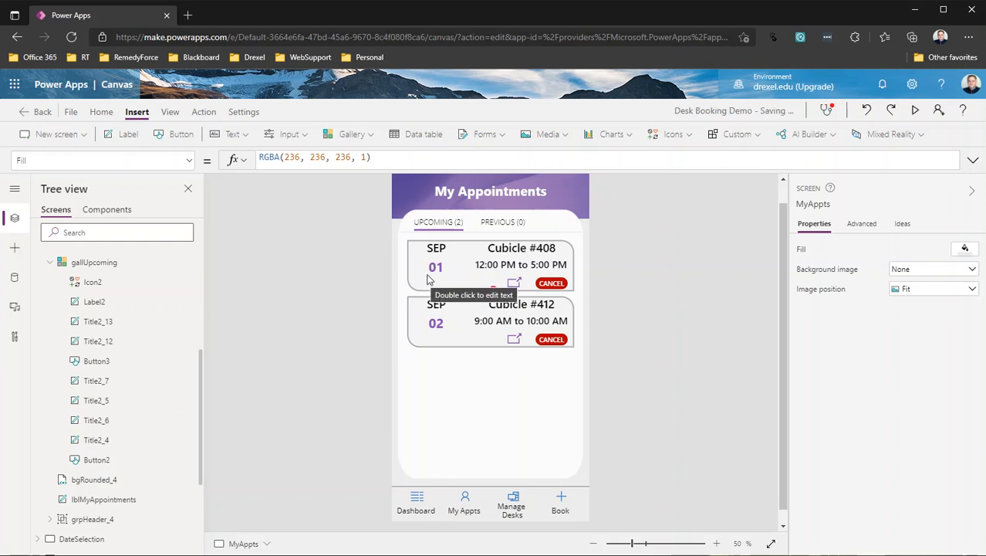
left_click(916, 110)
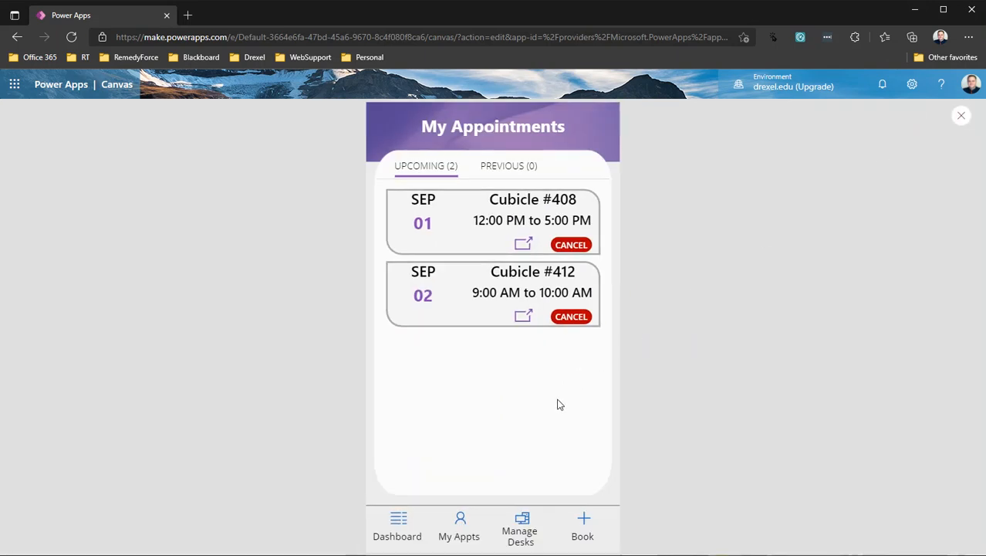